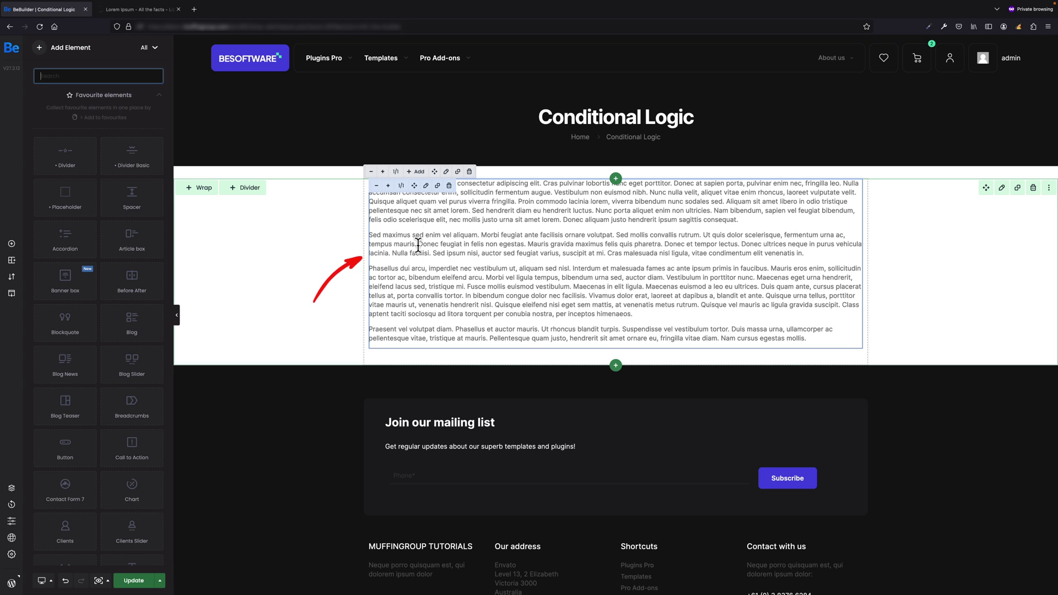
Give the lorem ipsum Column Text a conditional-logic rule: Login status is Logged in
{"action": "left_click", "coordinate": [426, 186]}
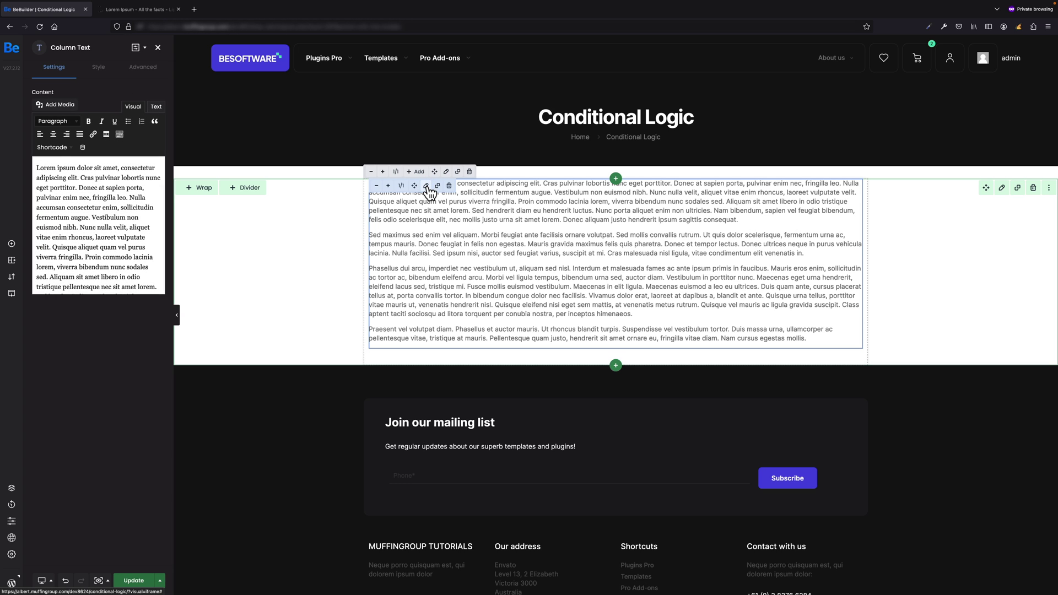
{"action": "left_click", "coordinate": [149, 75]}
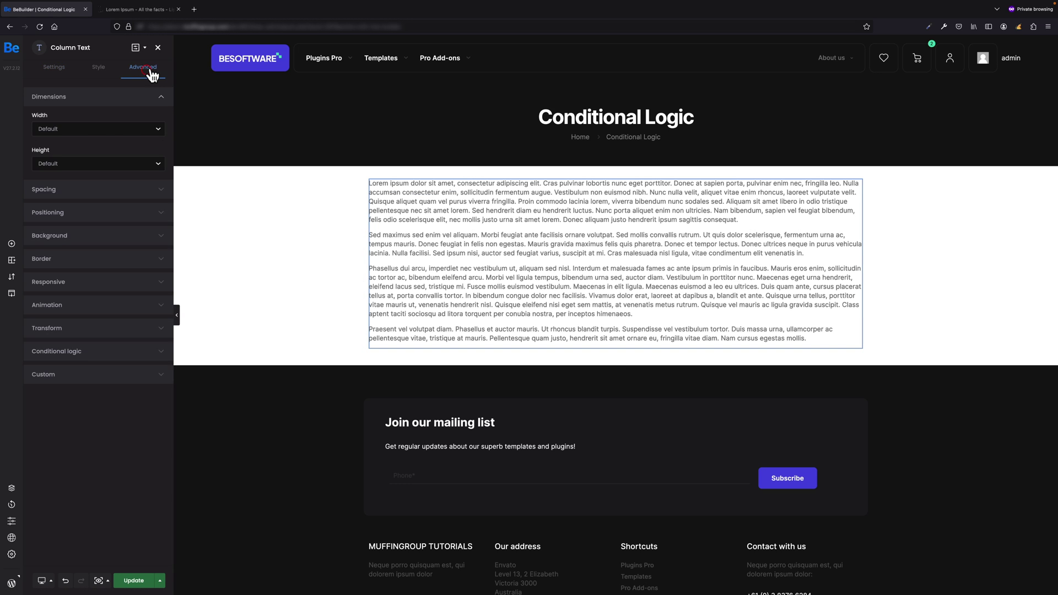
{"action": "left_click", "coordinate": [156, 352]}
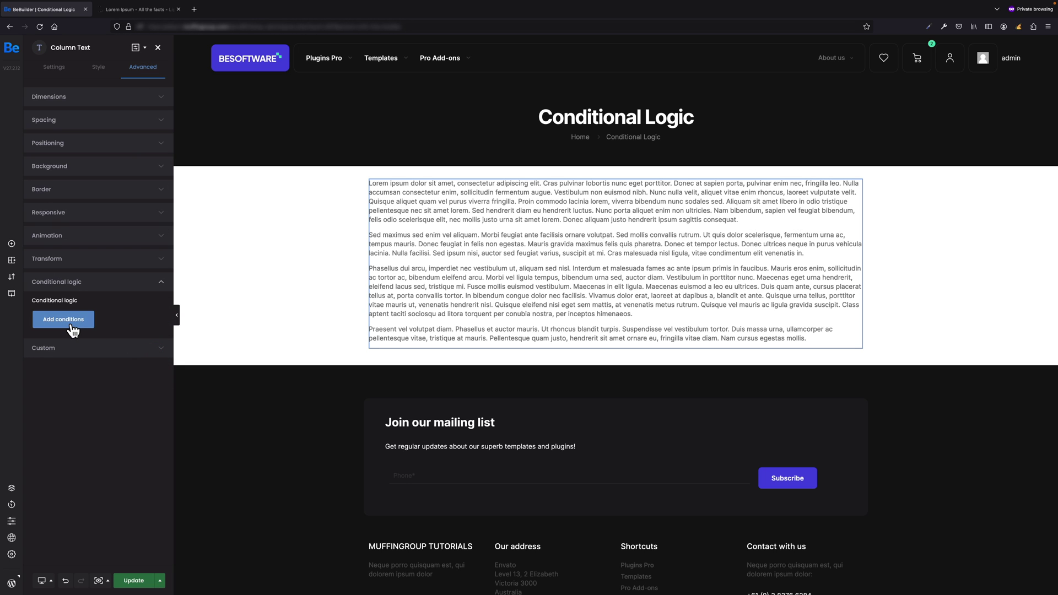
{"action": "left_click", "coordinate": [80, 324]}
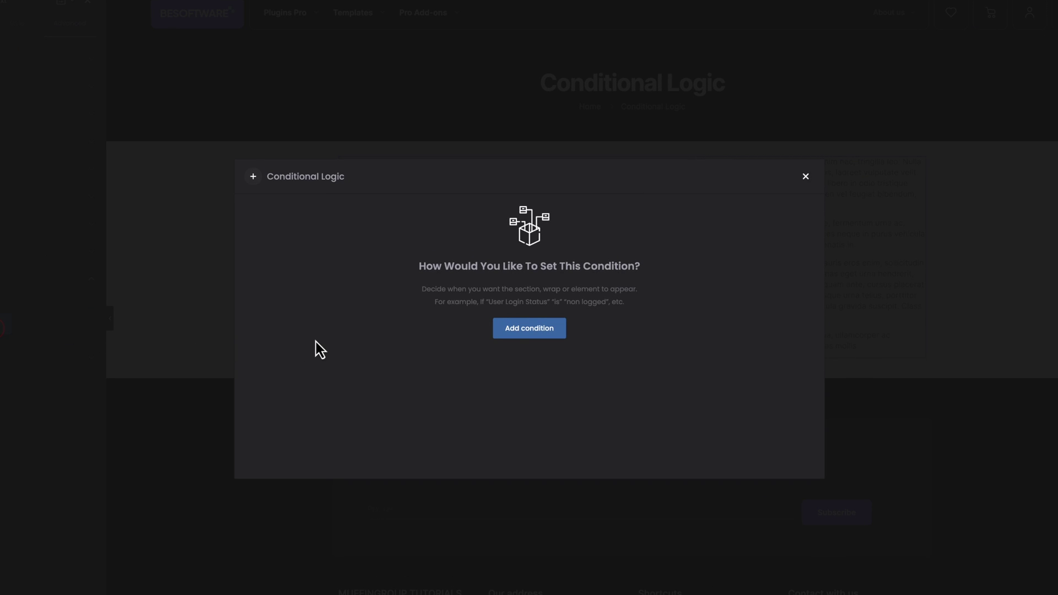
{"action": "left_click", "coordinate": [531, 332]}
{"action": "left_click", "coordinate": [531, 331]}
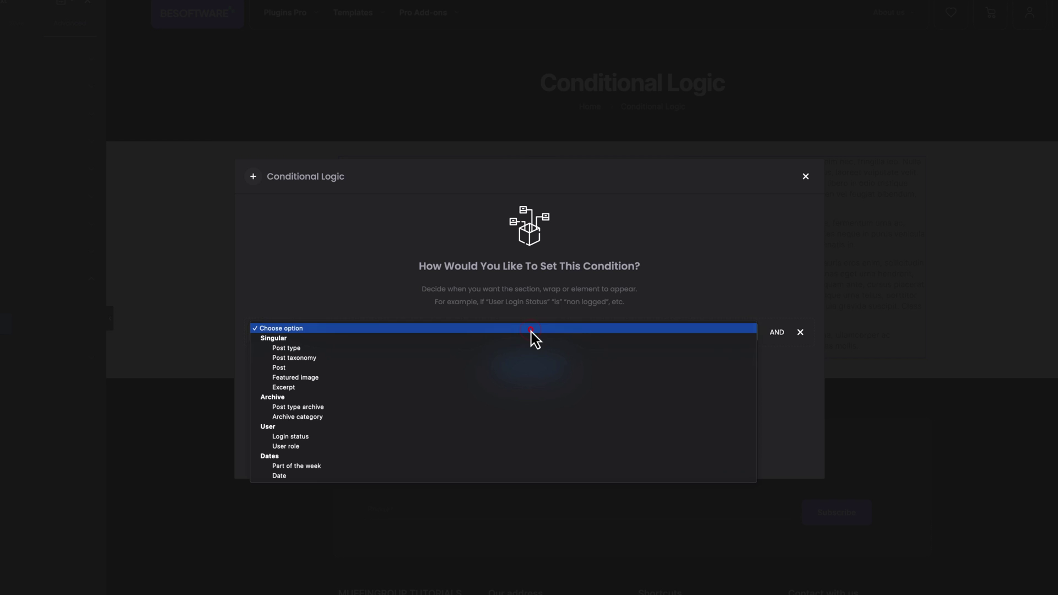
{"action": "left_click", "coordinate": [383, 436]}
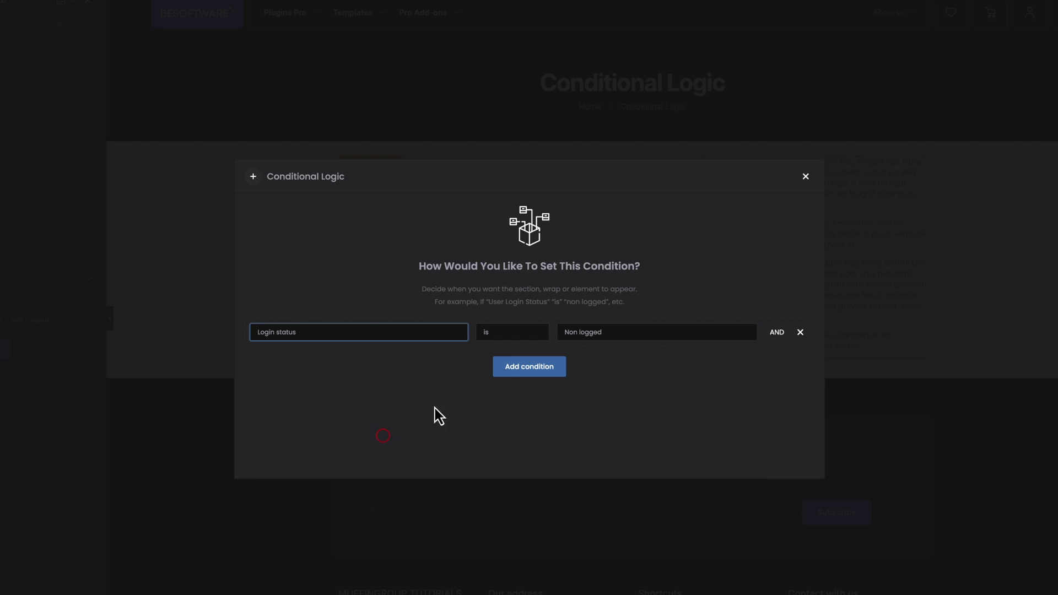
{"action": "left_click", "coordinate": [597, 336]}
{"action": "left_click", "coordinate": [597, 341]}
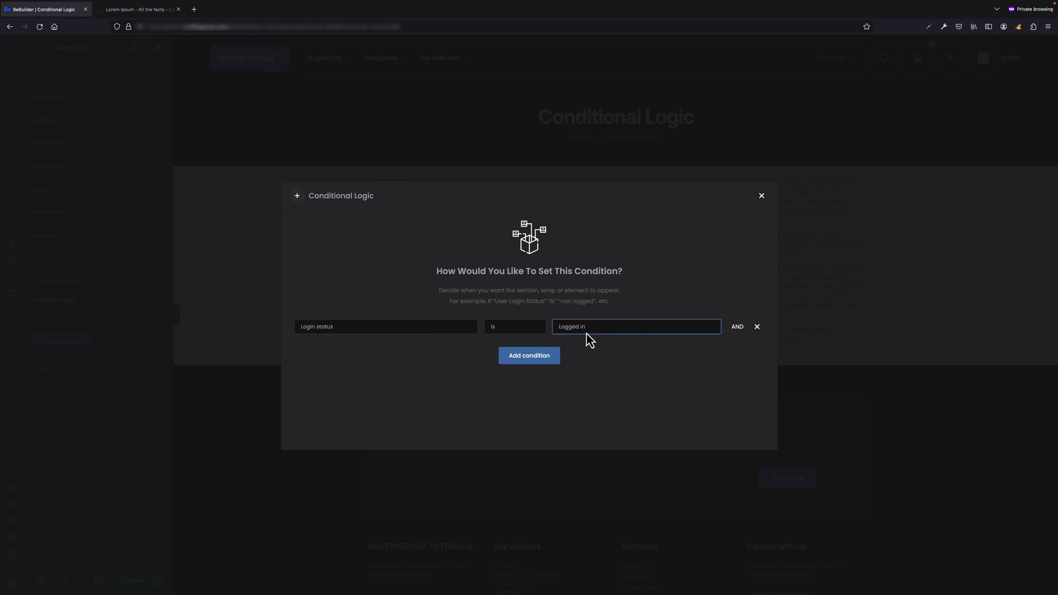
{"action": "left_click", "coordinate": [759, 196]}
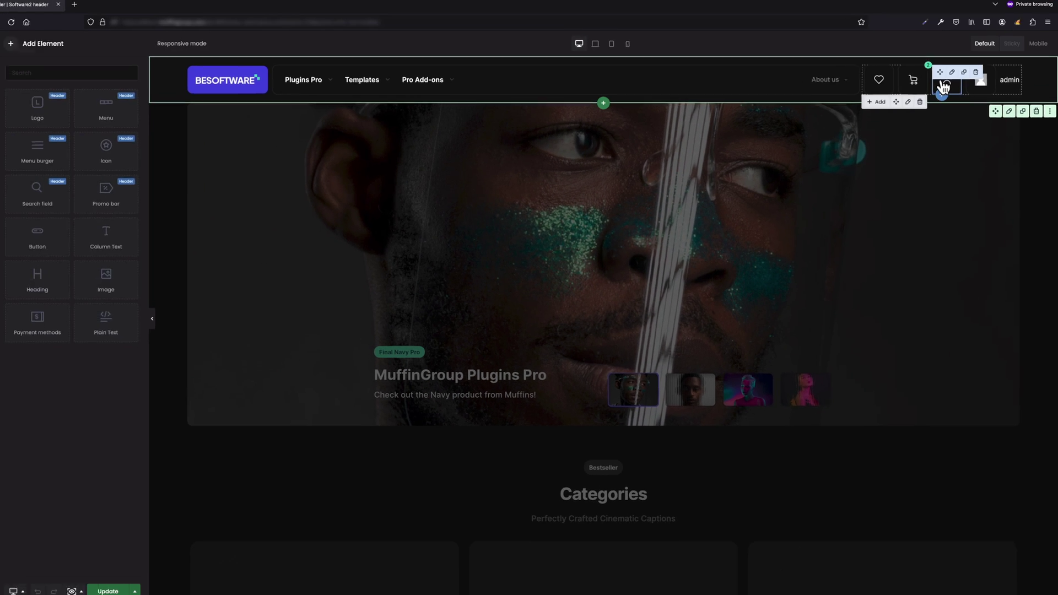
Add a condition so the header's account icon shows only when Login status is Non logged
{"action": "left_click", "coordinate": [896, 31]}
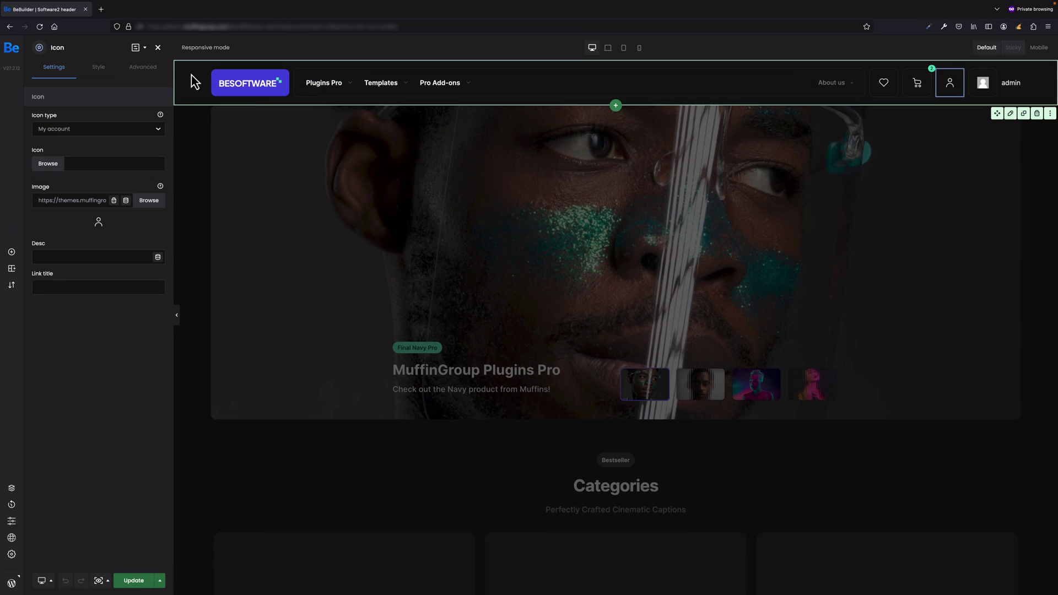
{"action": "left_click", "coordinate": [153, 70]}
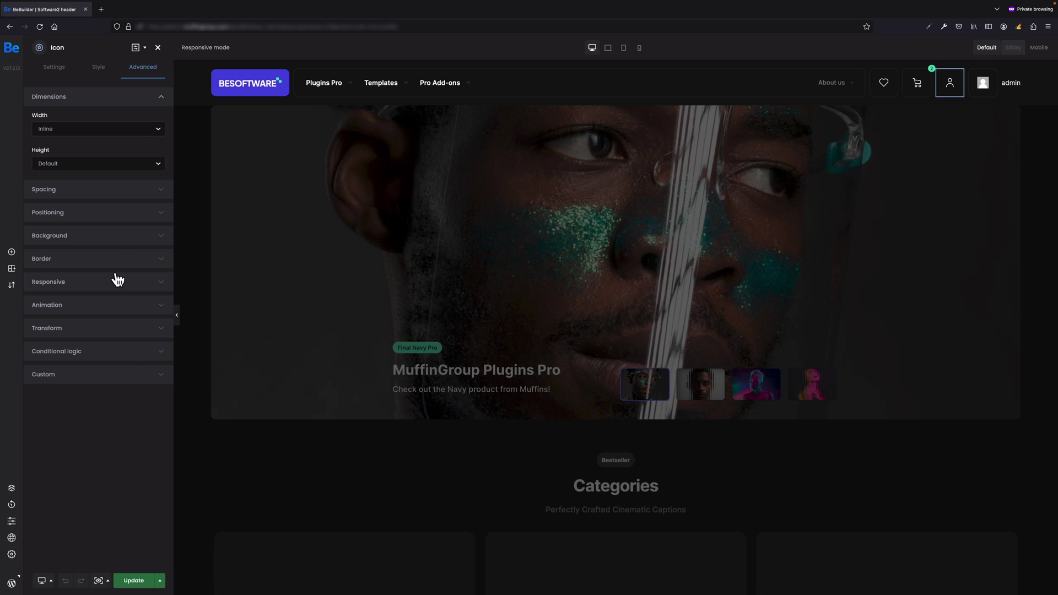
{"action": "left_click", "coordinate": [126, 351]}
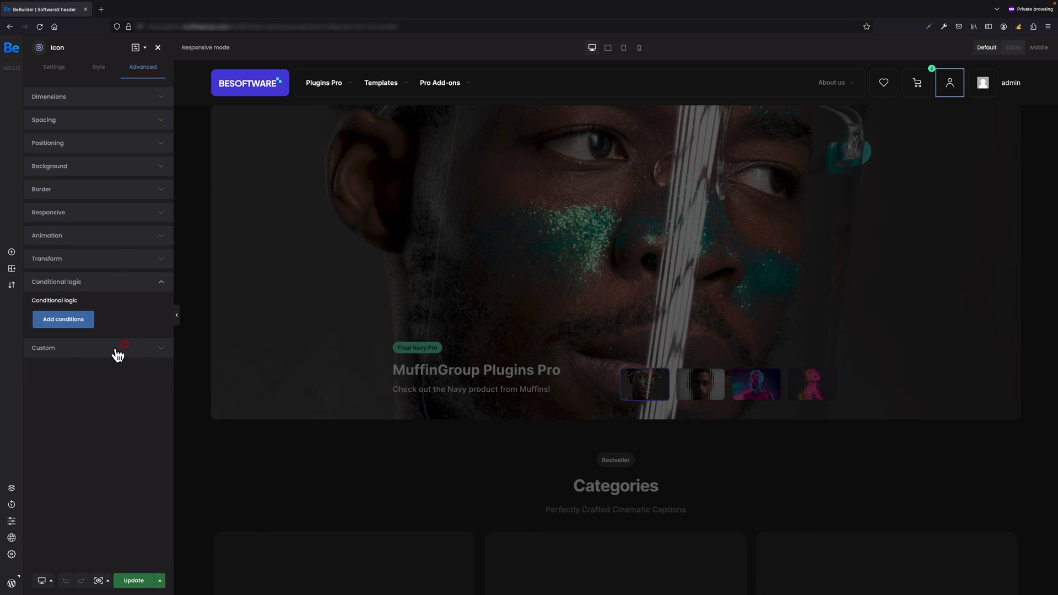
{"action": "left_click", "coordinate": [69, 322]}
{"action": "left_click", "coordinate": [504, 329]}
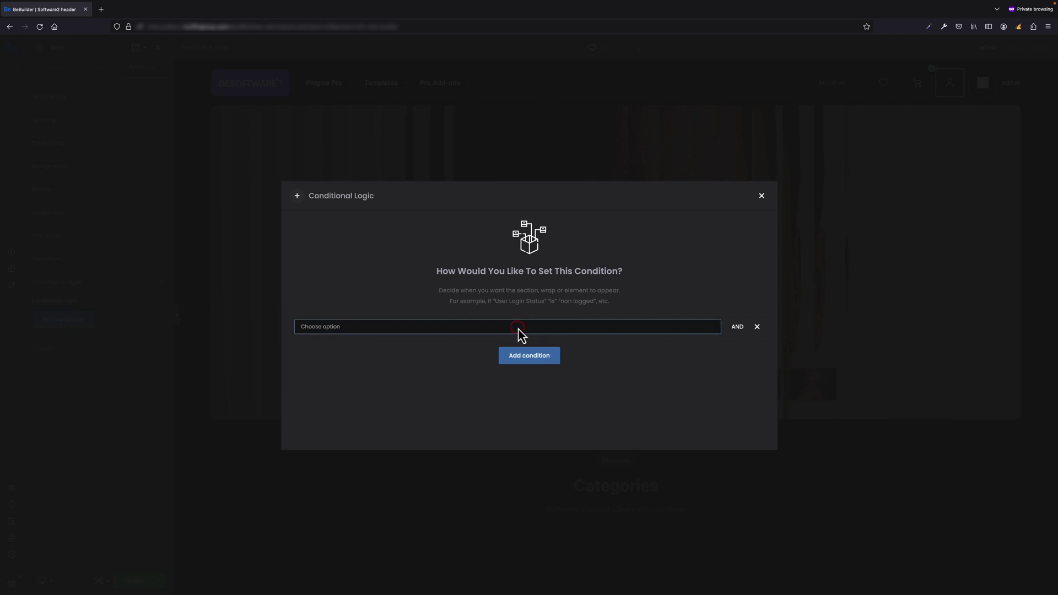
{"action": "left_click", "coordinate": [519, 328]}
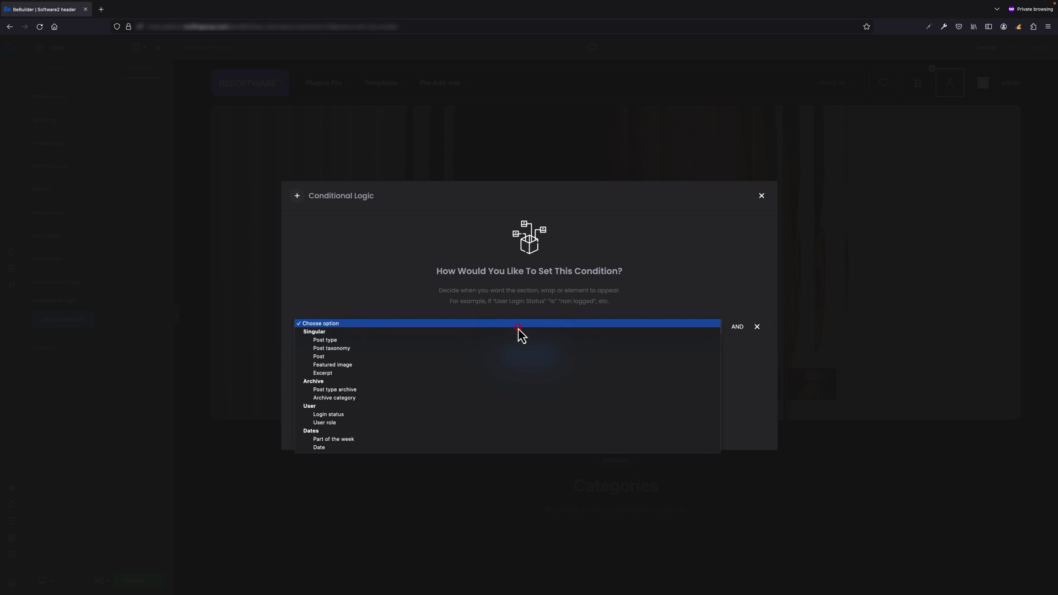
{"action": "left_click", "coordinate": [413, 414]}
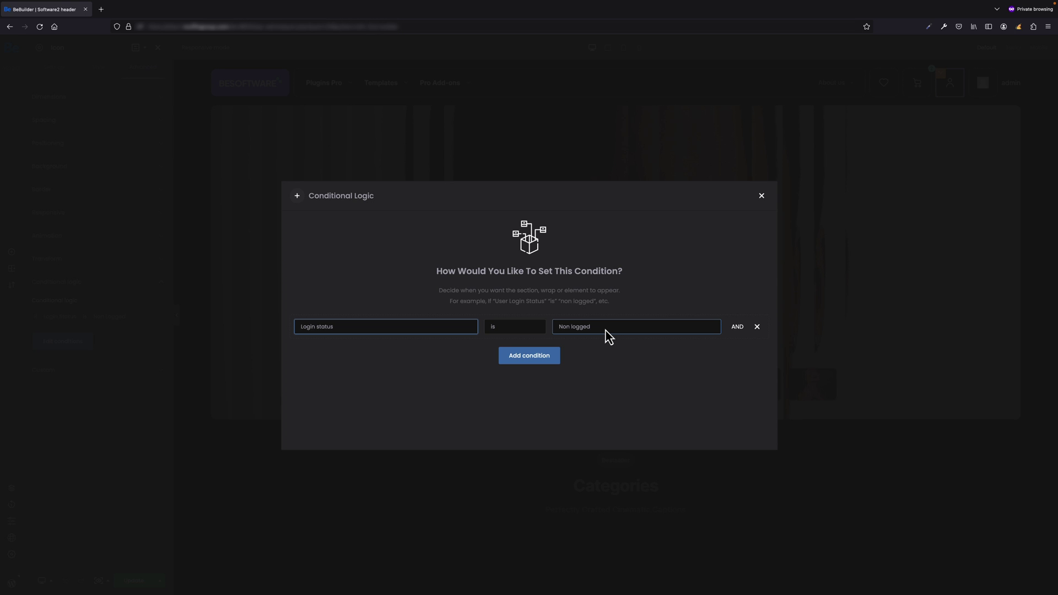
{"action": "left_click", "coordinate": [761, 197]}
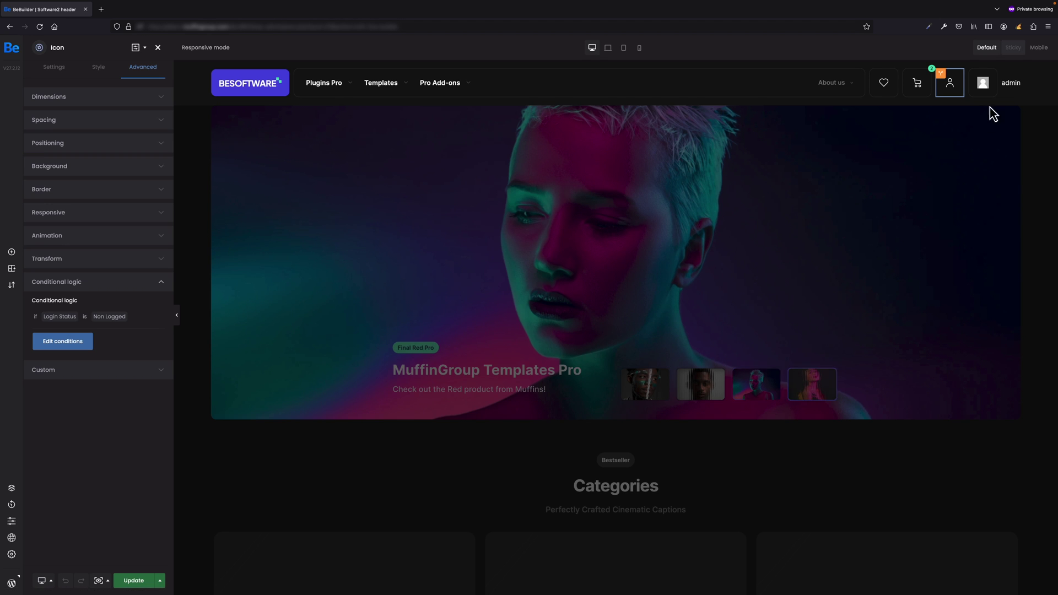
Add a condition so the header's admin avatar shows only when Login status is Logged in
{"action": "left_click", "coordinate": [989, 79]}
{"action": "left_click", "coordinate": [144, 69]}
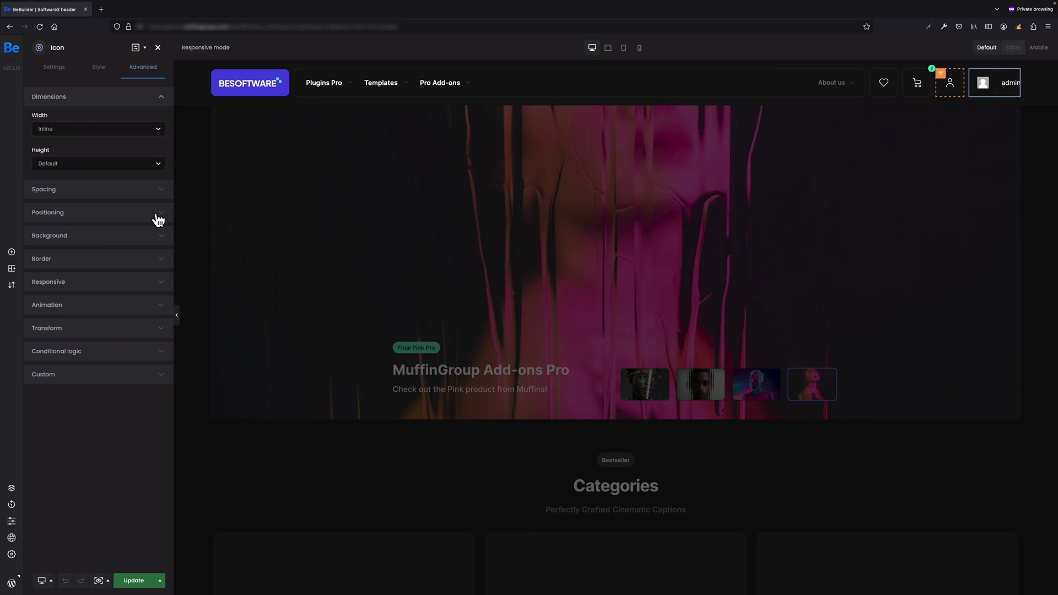
{"action": "left_click", "coordinate": [154, 349]}
{"action": "left_click", "coordinate": [77, 321]}
{"action": "left_click", "coordinate": [527, 322]}
{"action": "left_click", "coordinate": [441, 328]}
{"action": "left_click", "coordinate": [394, 415]}
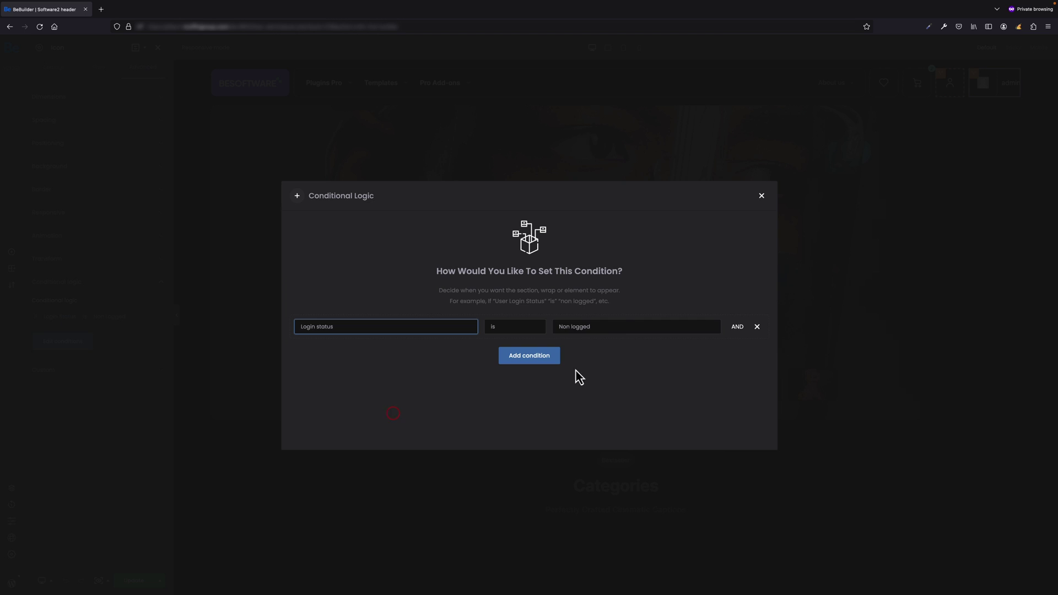
{"action": "left_click", "coordinate": [624, 330]}
{"action": "left_click", "coordinate": [620, 337]}
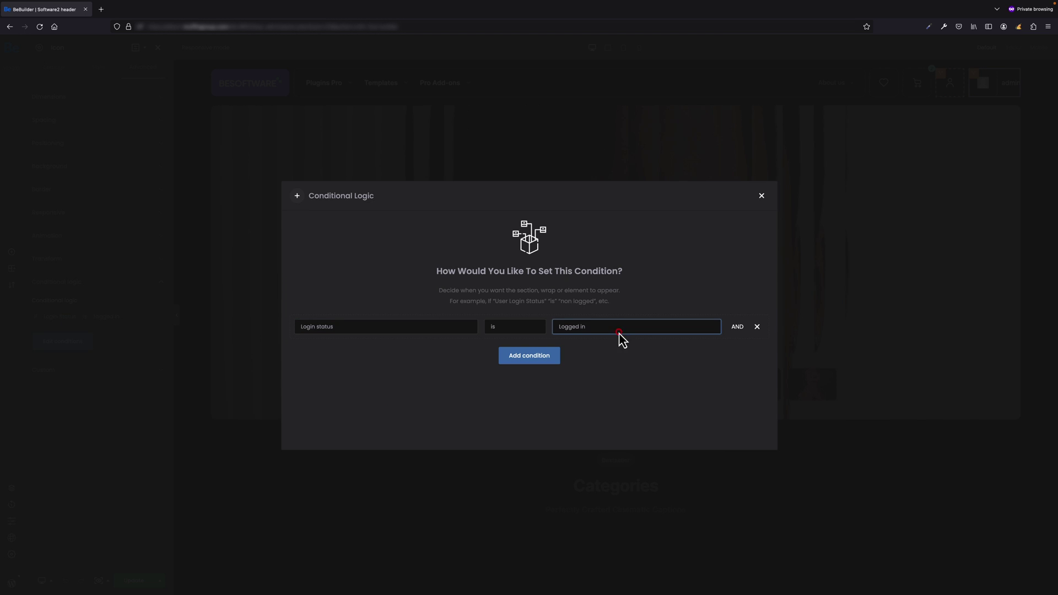
{"action": "left_click", "coordinate": [765, 196]}
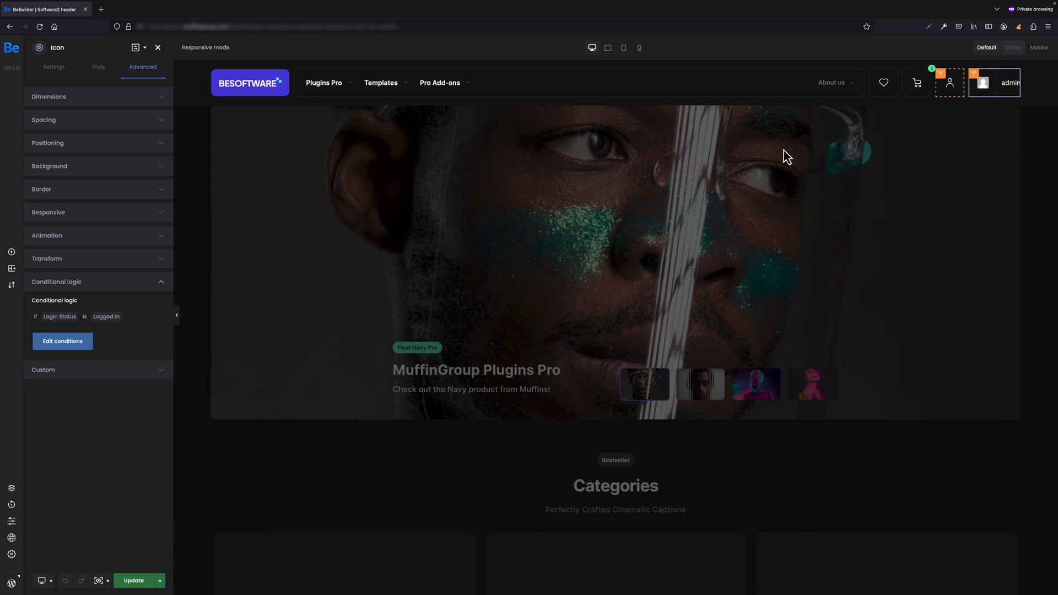
{"action": "left_click", "coordinate": [64, 75]}
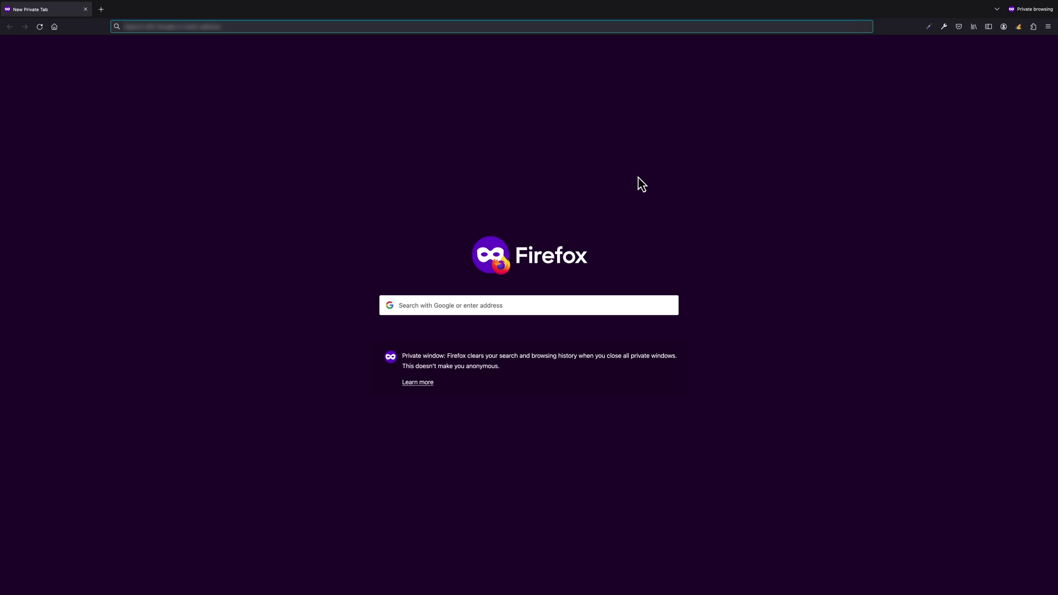
Load the site's home page in the private window and open the account icon's login popup
{"action": "key", "text": "super+v"}
{"action": "key", "text": "Return"}
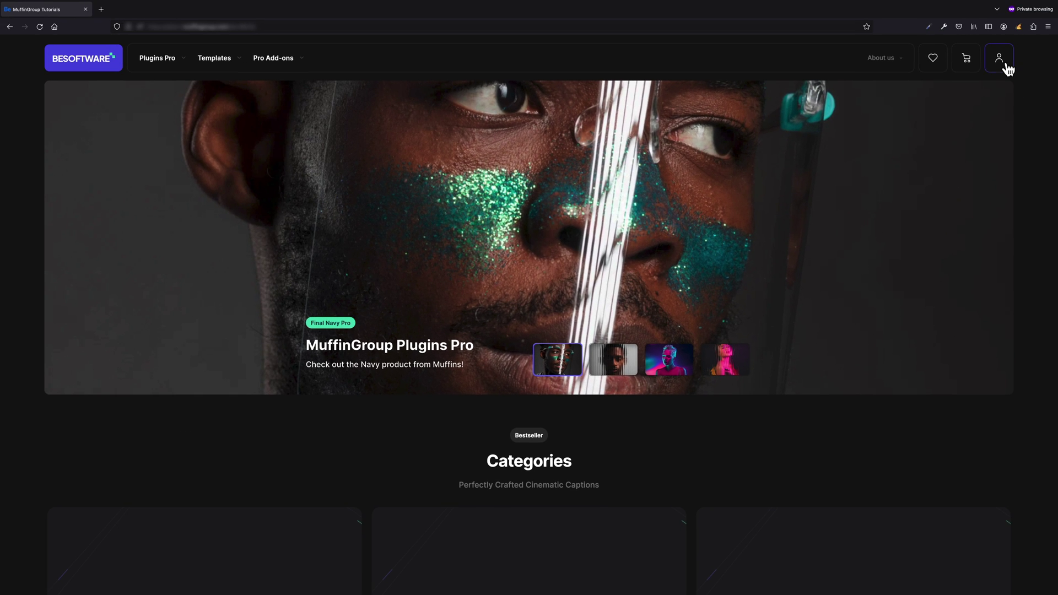
{"action": "left_click", "coordinate": [973, 36]}
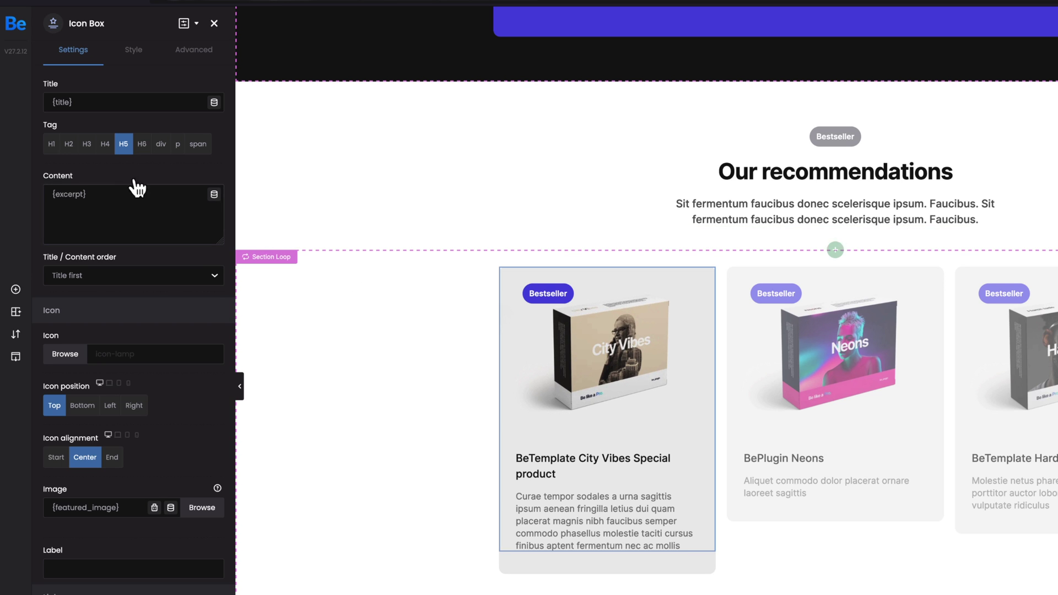
Try the card title tag as H4, H3, H2, H1, div and p, finishing on span
{"action": "left_click", "coordinate": [105, 146]}
{"action": "left_click", "coordinate": [87, 145]}
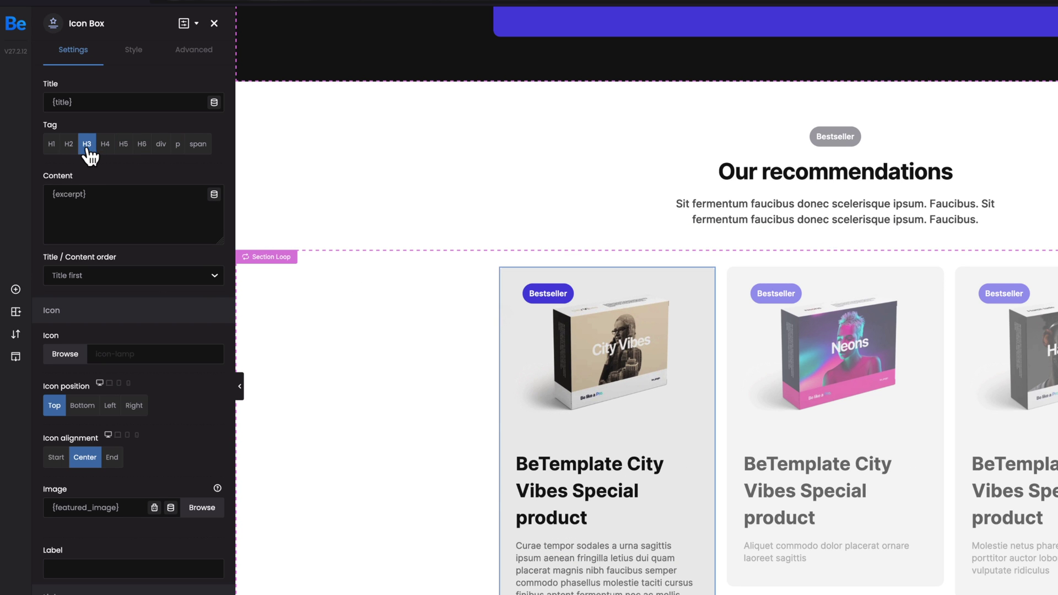
{"action": "left_click", "coordinate": [68, 145]}
{"action": "left_click", "coordinate": [52, 145]}
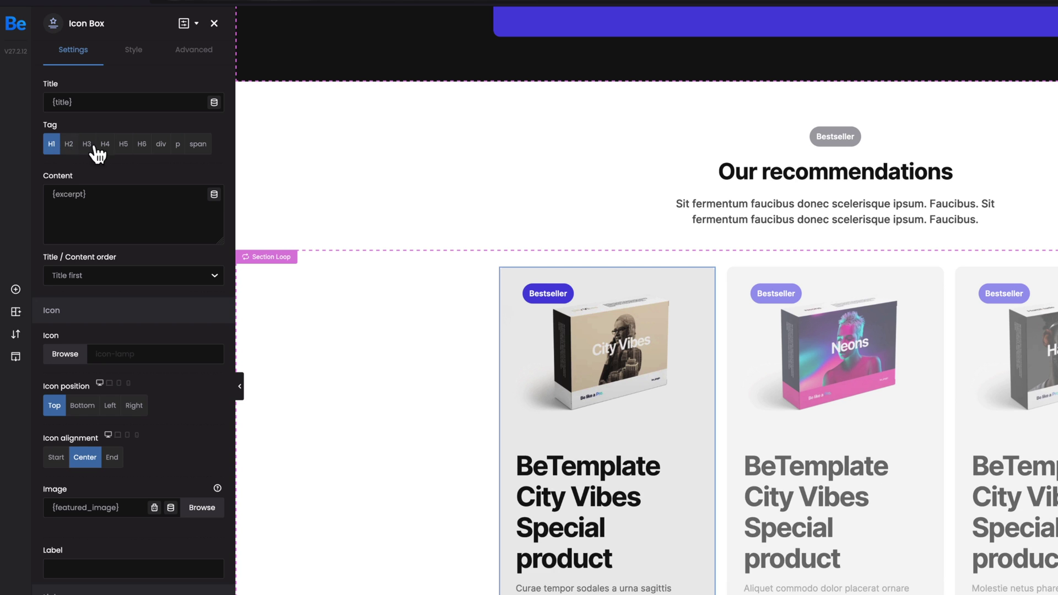
{"action": "left_click", "coordinate": [160, 146]}
{"action": "left_click", "coordinate": [178, 155]}
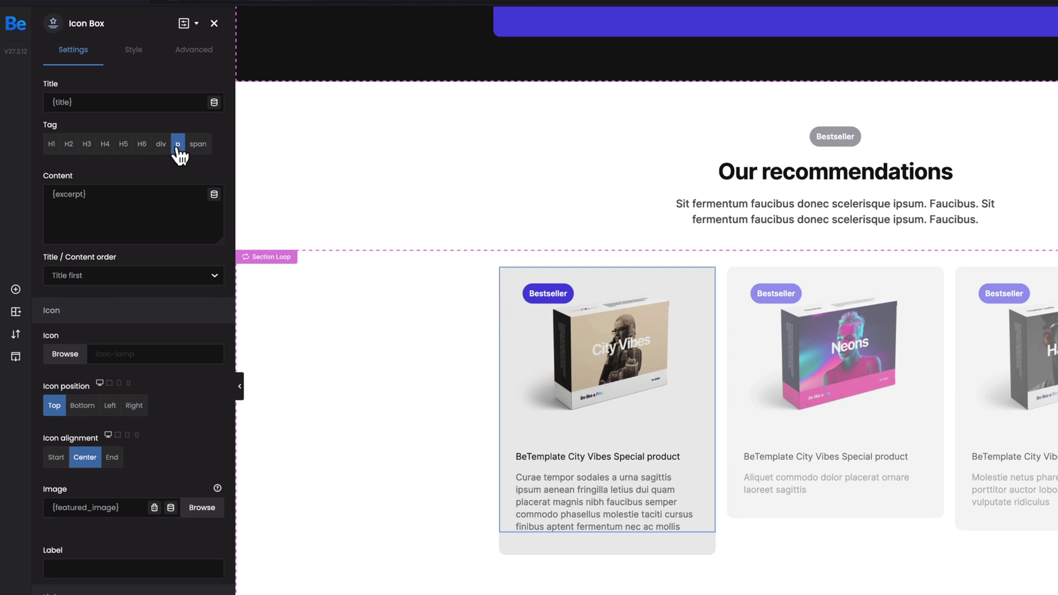
{"action": "left_click", "coordinate": [206, 157]}
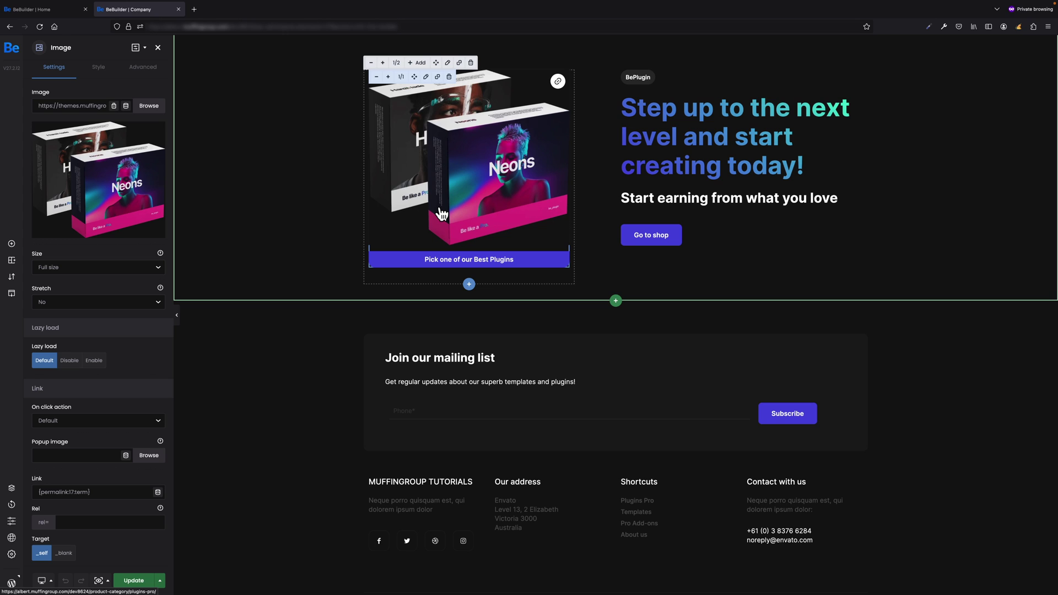
Centre the image caption under Style > Caption
{"action": "left_click", "coordinate": [103, 74]}
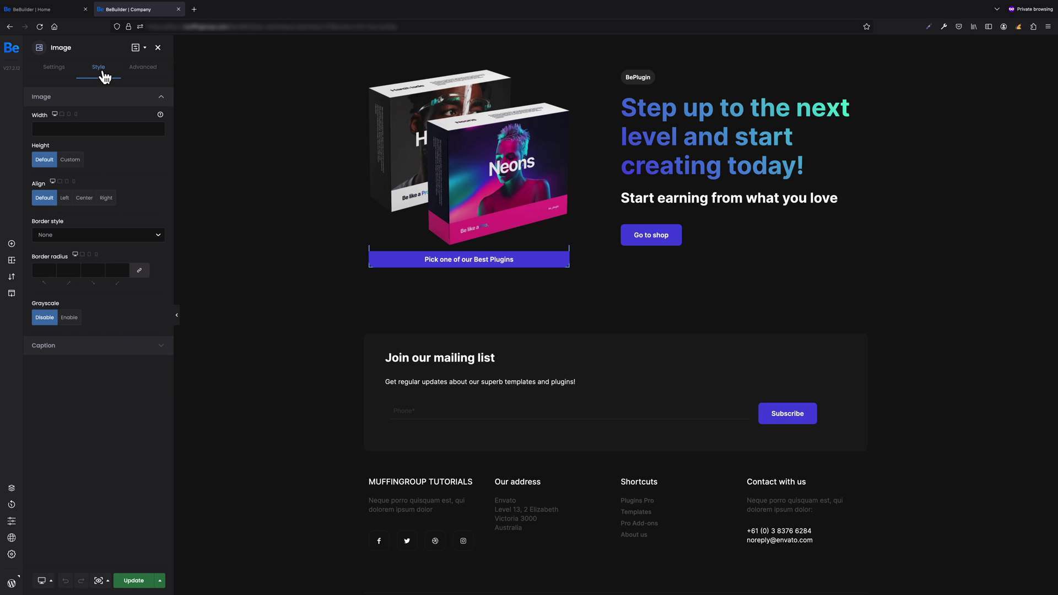
{"action": "left_click", "coordinate": [116, 346]}
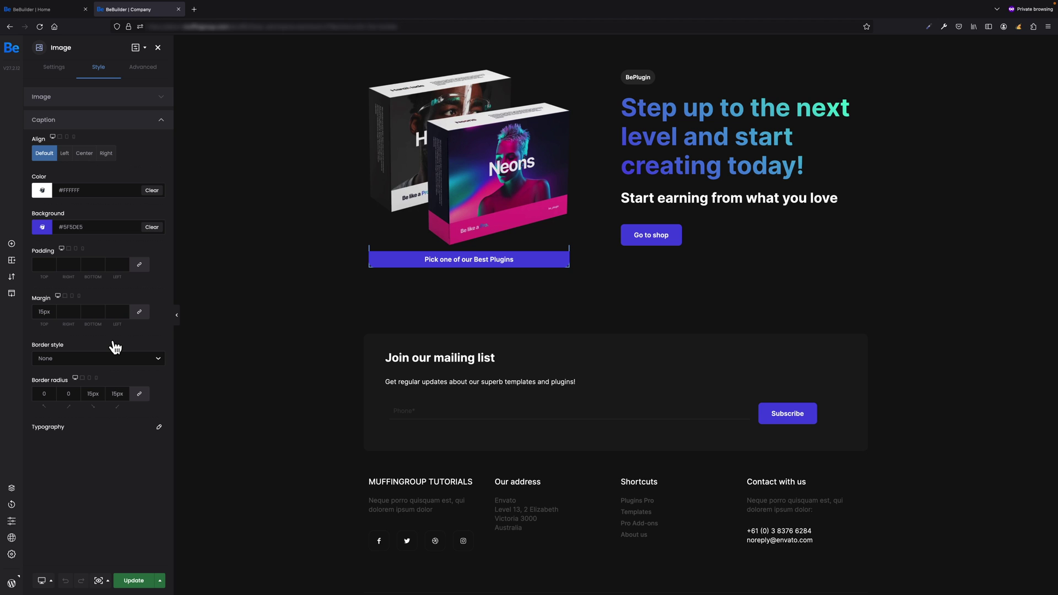
{"action": "left_click", "coordinate": [64, 154]}
{"action": "left_click", "coordinate": [85, 153]}
{"action": "left_click", "coordinate": [106, 155]}
{"action": "left_click", "coordinate": [85, 154]}
Give the caption red #E60909 text on a dark #262630 background
{"action": "left_click", "coordinate": [68, 191]}
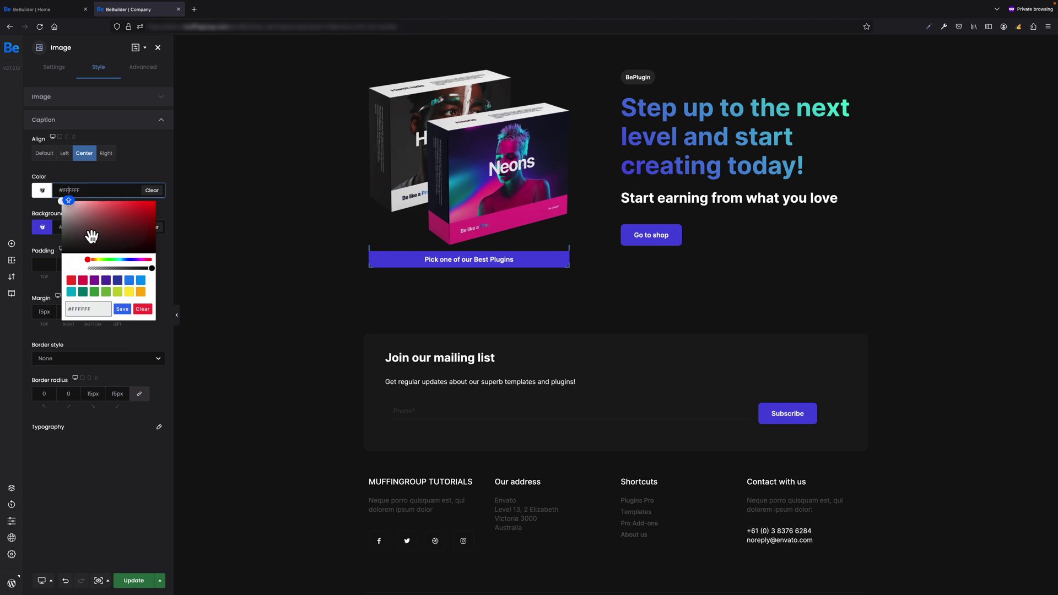
{"action": "left_click", "coordinate": [152, 206]}
{"action": "left_click", "coordinate": [50, 236]}
{"action": "left_click", "coordinate": [83, 281]}
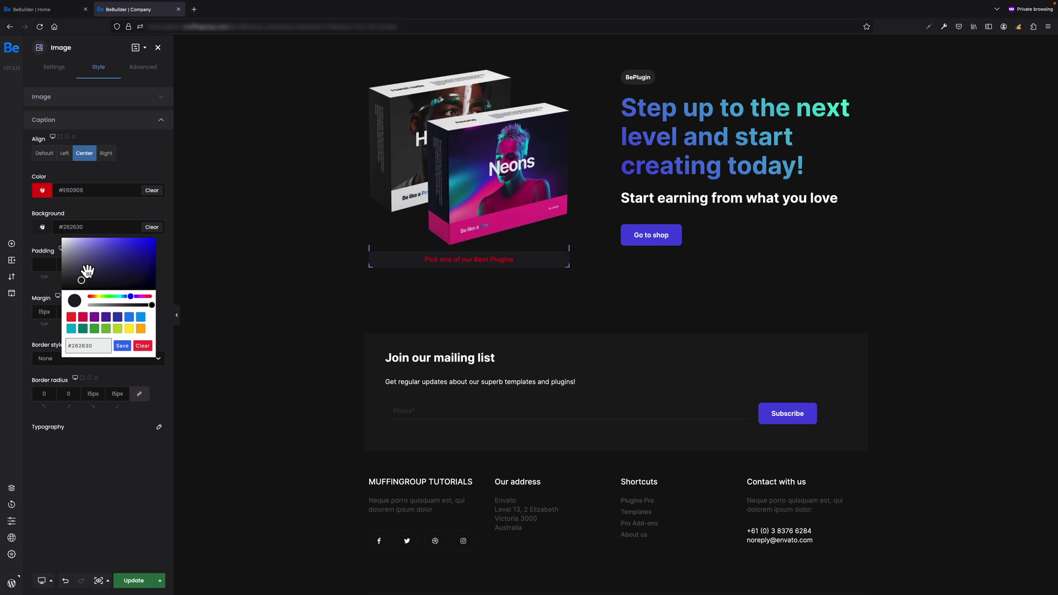
{"action": "left_click", "coordinate": [45, 265]}
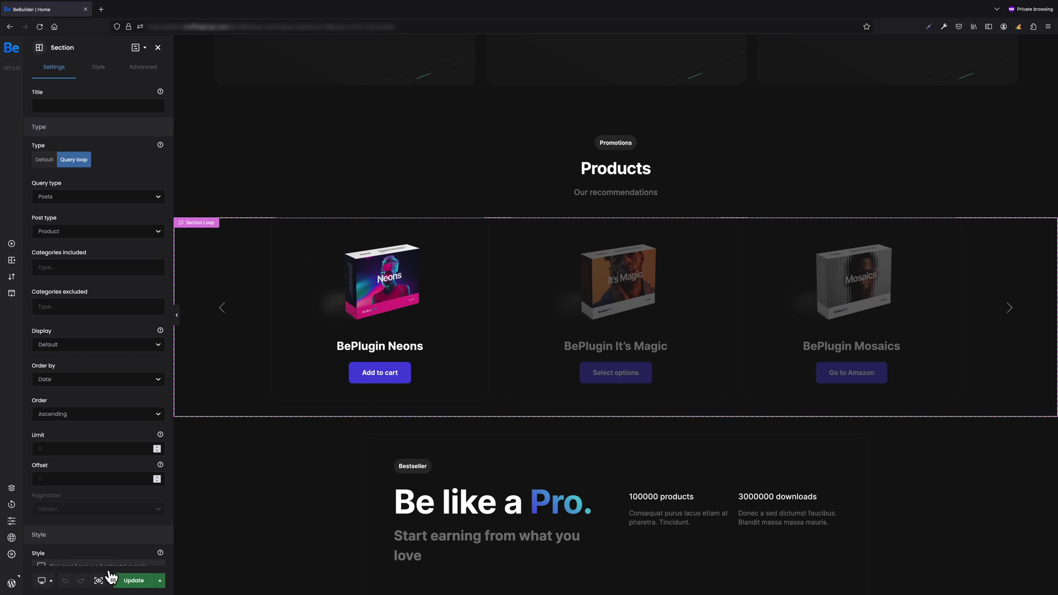
On the live page, add BePlugin Neons to the cart and follow BePlugin Mosaics' Amazon link
{"action": "mouse_move", "coordinate": [98, 580]}
{"action": "left_click", "coordinate": [81, 551]}
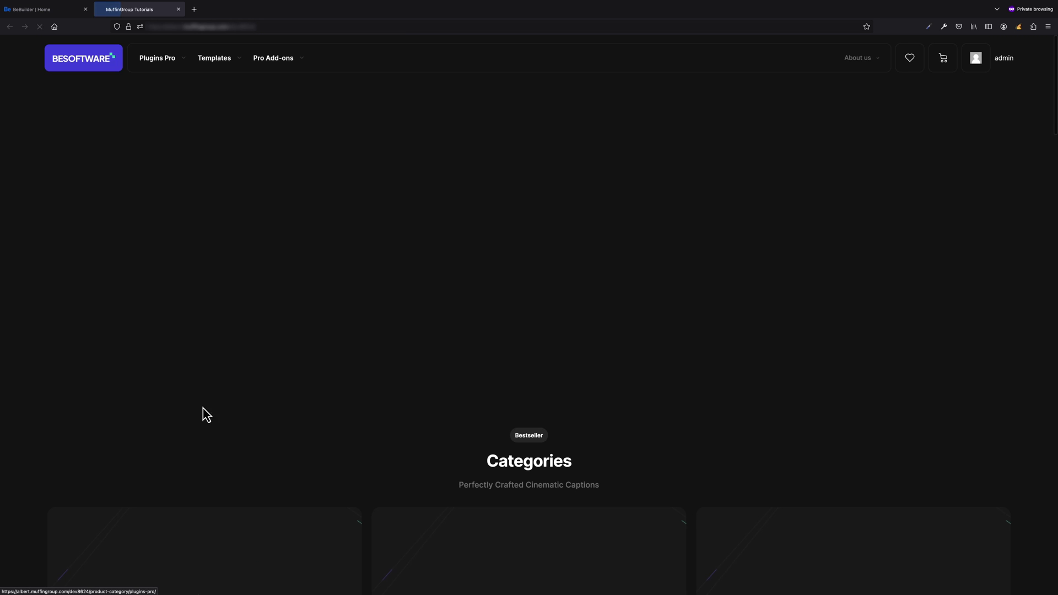
{"action": "scroll", "coordinate": [225, 394], "scroll_direction": "down", "scroll_amount": 10}
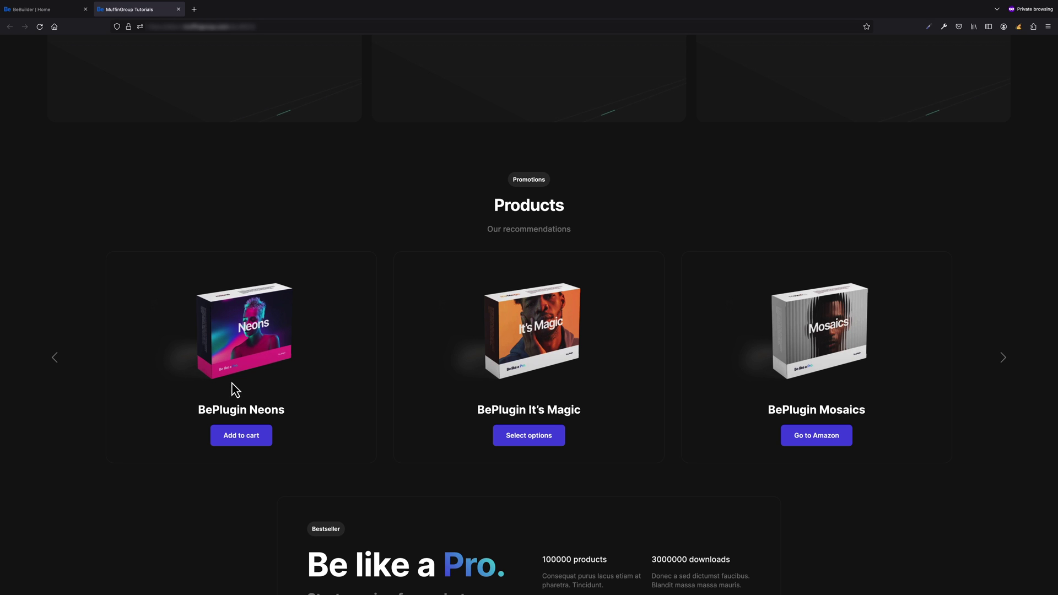
{"action": "left_click", "coordinate": [245, 440]}
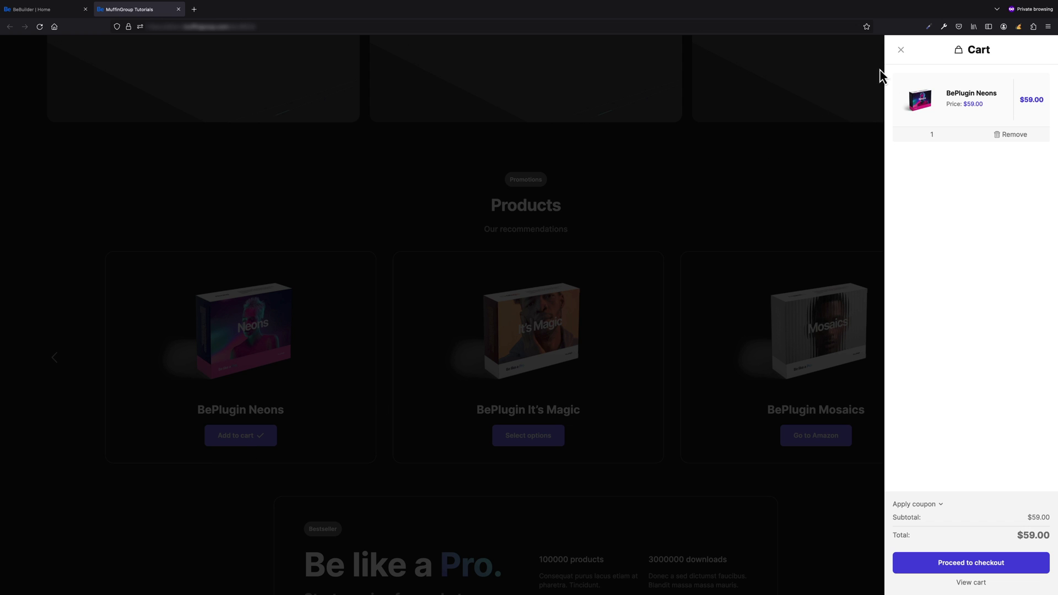
{"action": "left_click", "coordinate": [901, 51]}
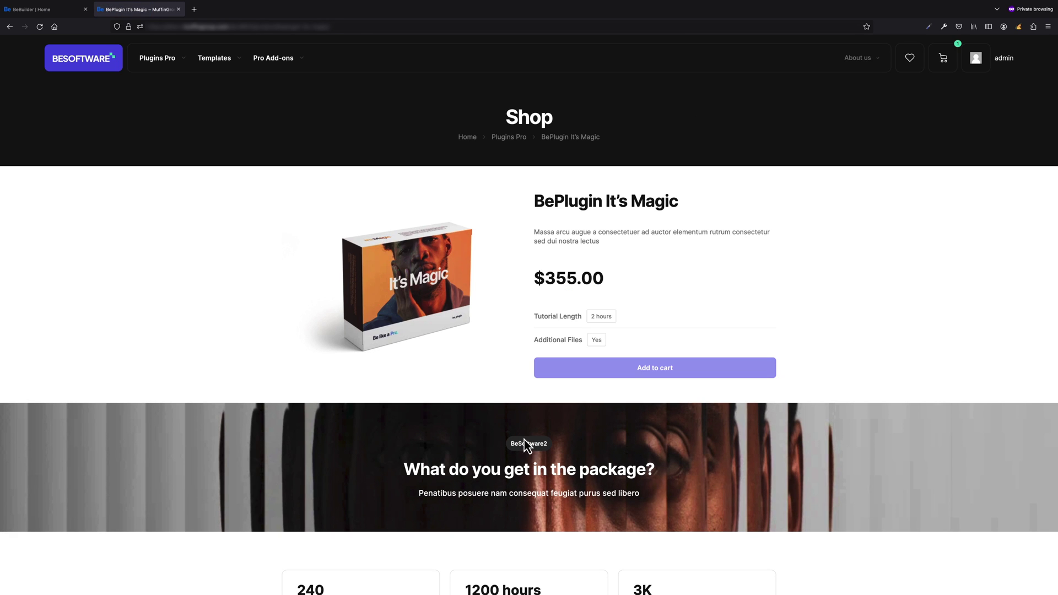
{"action": "left_click", "coordinate": [10, 26]}
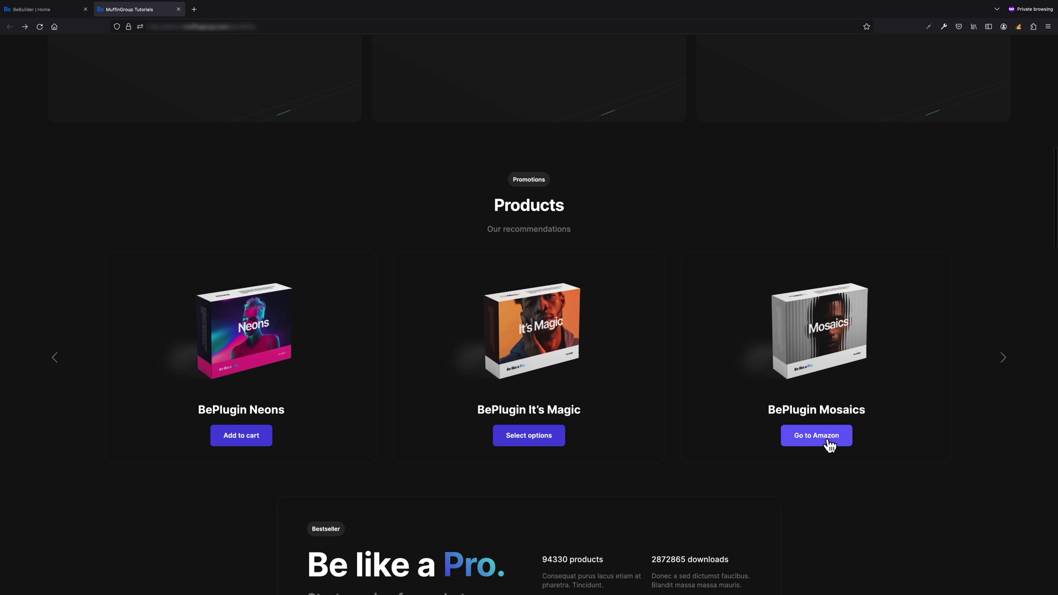
{"action": "left_click", "coordinate": [829, 445]}
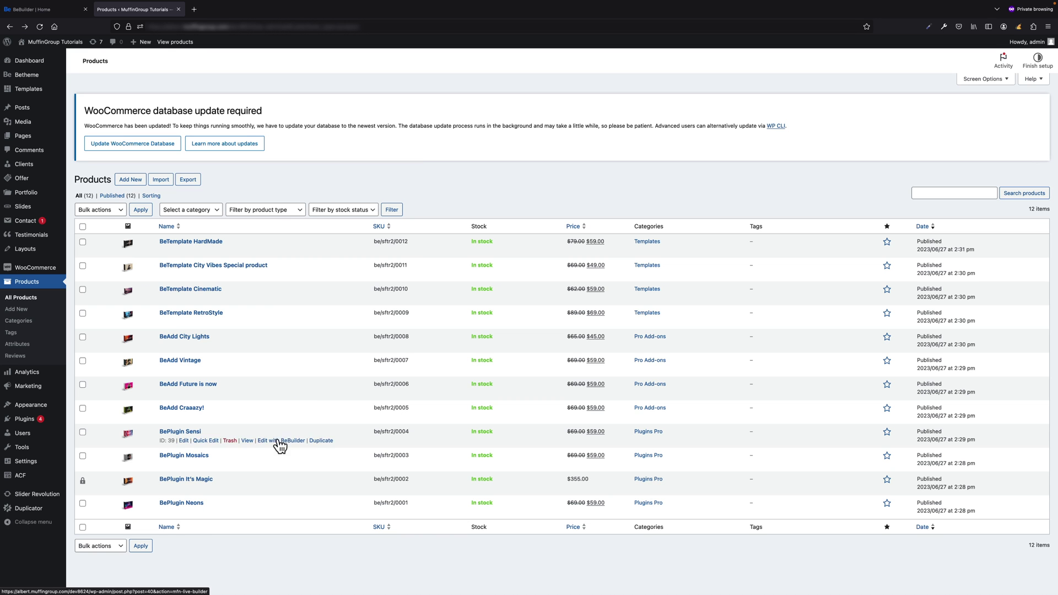
Check that BePlugin Mosaics is an External/Affiliate product, then return to the BeBuilder Home tab
{"action": "left_click", "coordinate": [183, 464]}
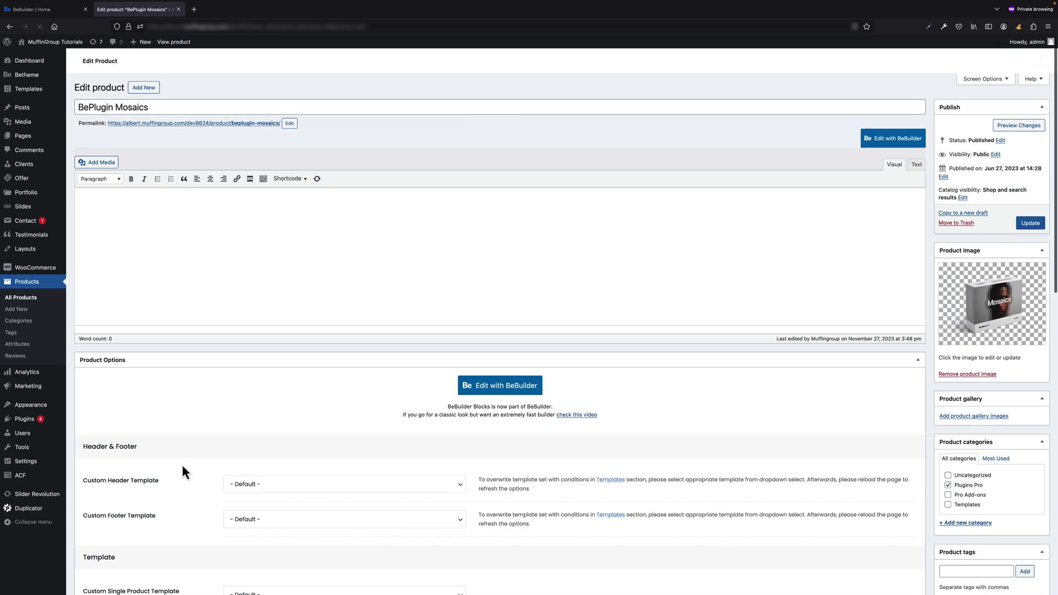
{"action": "scroll", "coordinate": [182, 470], "scroll_direction": "down", "scroll_amount": 10}
{"action": "left_click", "coordinate": [187, 396]}
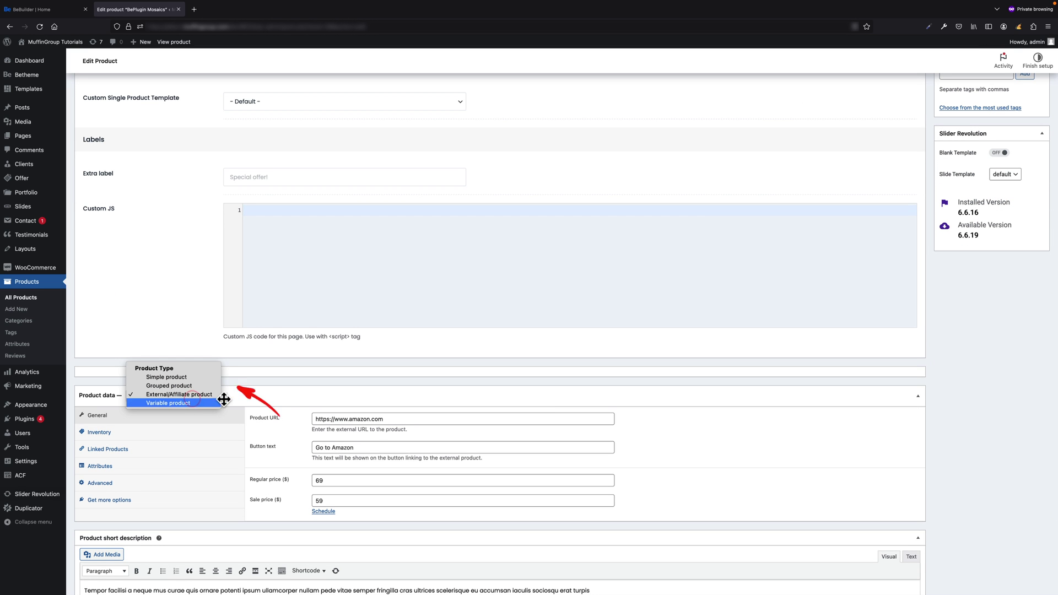
{"action": "left_click", "coordinate": [259, 395]}
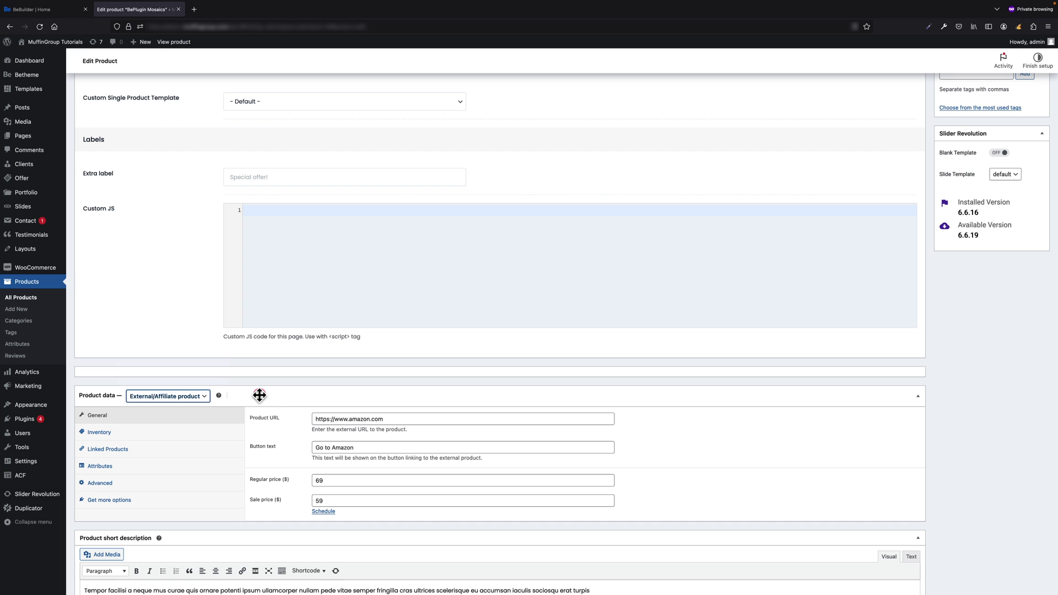
{"action": "left_click", "coordinate": [48, 10]}
Set the Black Week heading's Line clamp to 1 so it ends in an ellipsis
{"action": "left_click", "coordinate": [392, 380]}
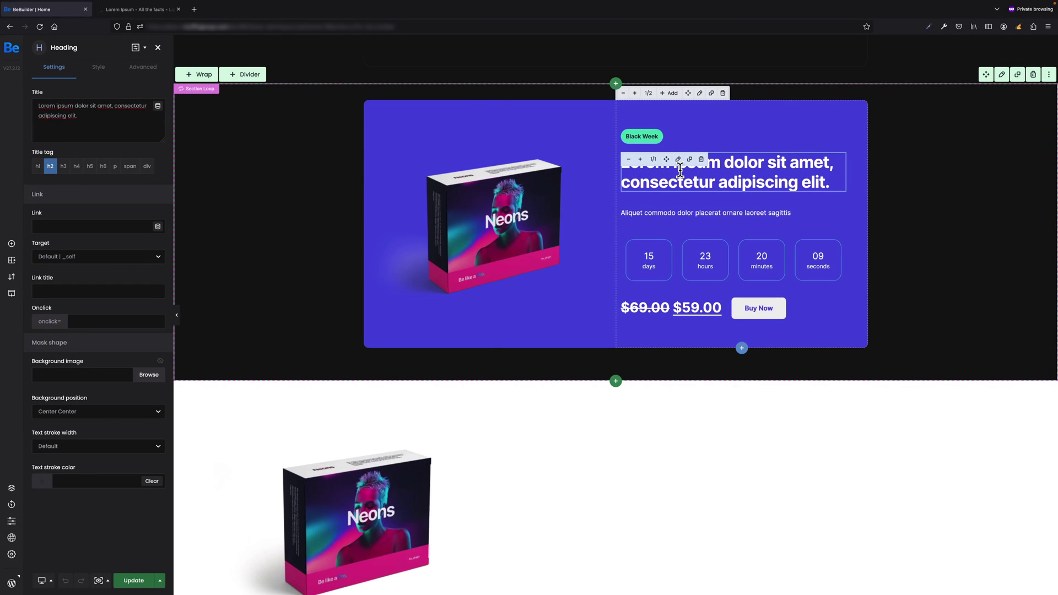
{"action": "left_click", "coordinate": [99, 68]}
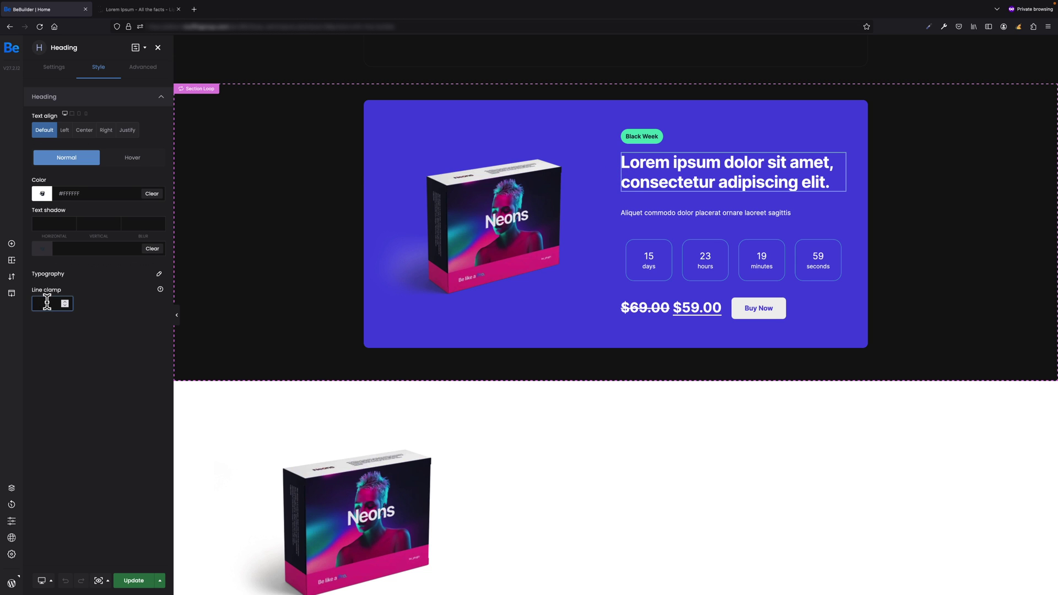
{"action": "left_click", "coordinate": [85, 347]}
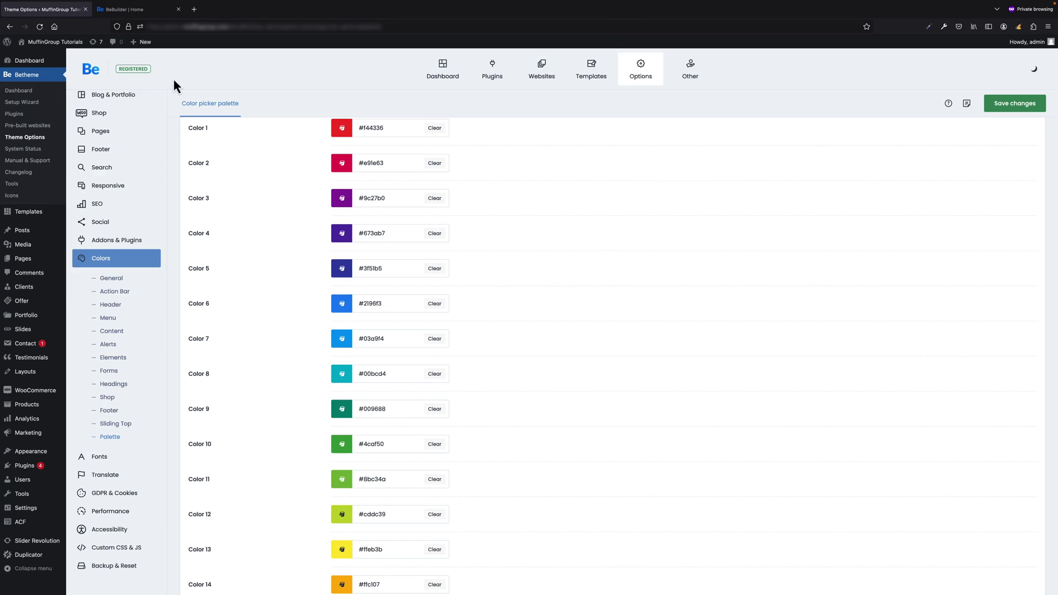
Back in BeBuilder, show the palette swatches in the product heading's Color picker
{"action": "left_click", "coordinate": [165, 9]}
{"action": "left_click", "coordinate": [41, 189]}
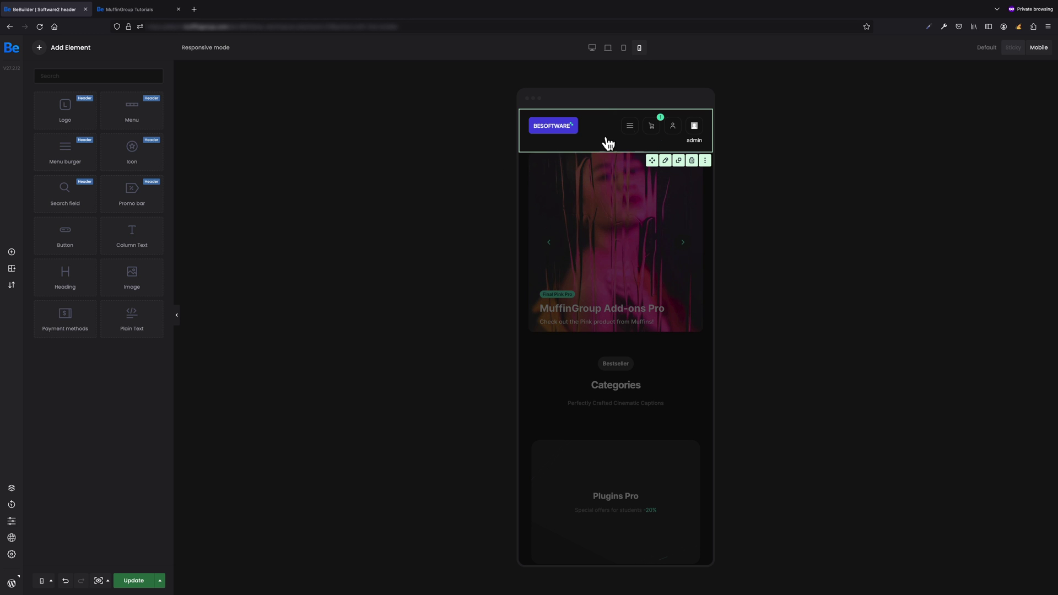
Set the mobile Menu Burger to the Classic menu nav type, displaying Main menu left
{"action": "left_click", "coordinate": [641, 126]}
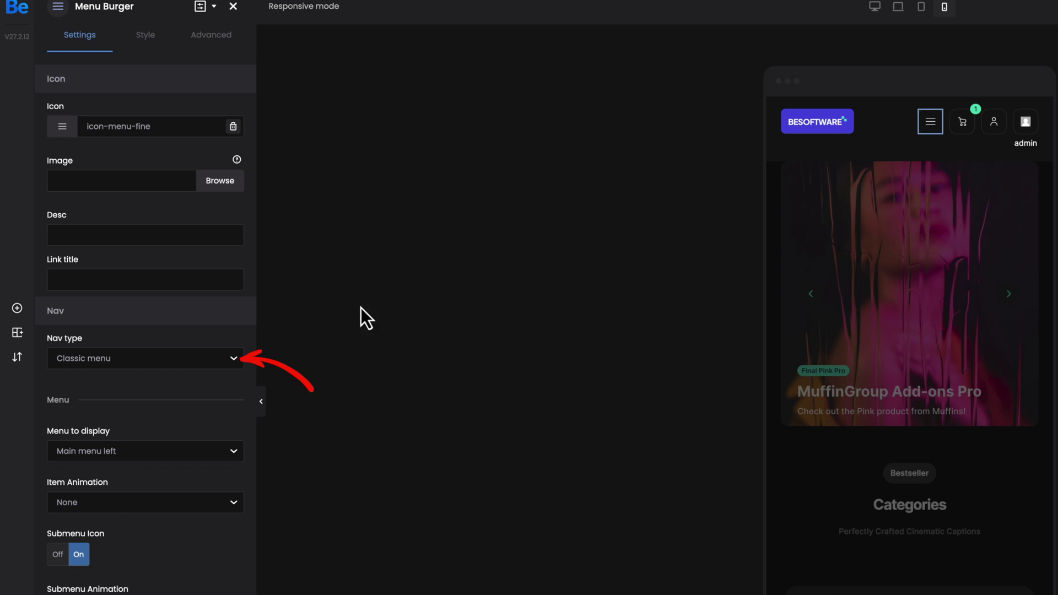
{"action": "left_click", "coordinate": [234, 358]}
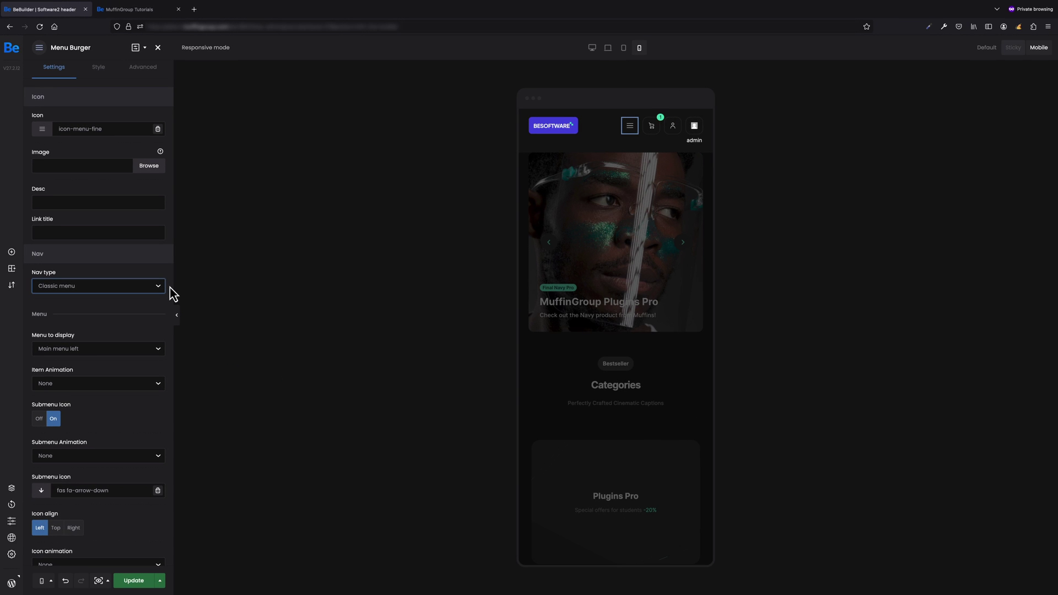
{"action": "left_click", "coordinate": [153, 348]}
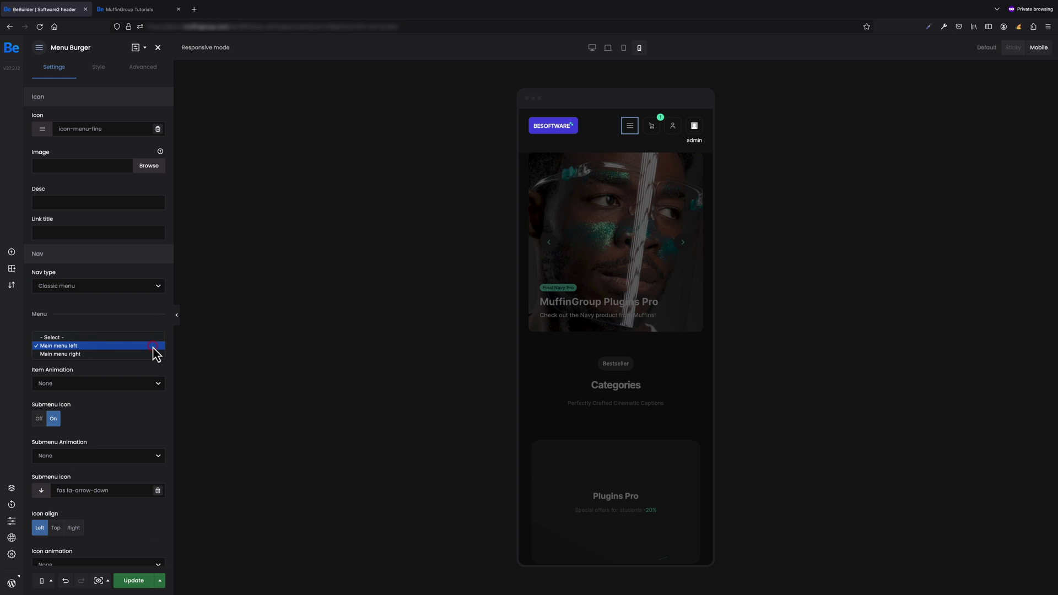
{"action": "left_click", "coordinate": [150, 345]}
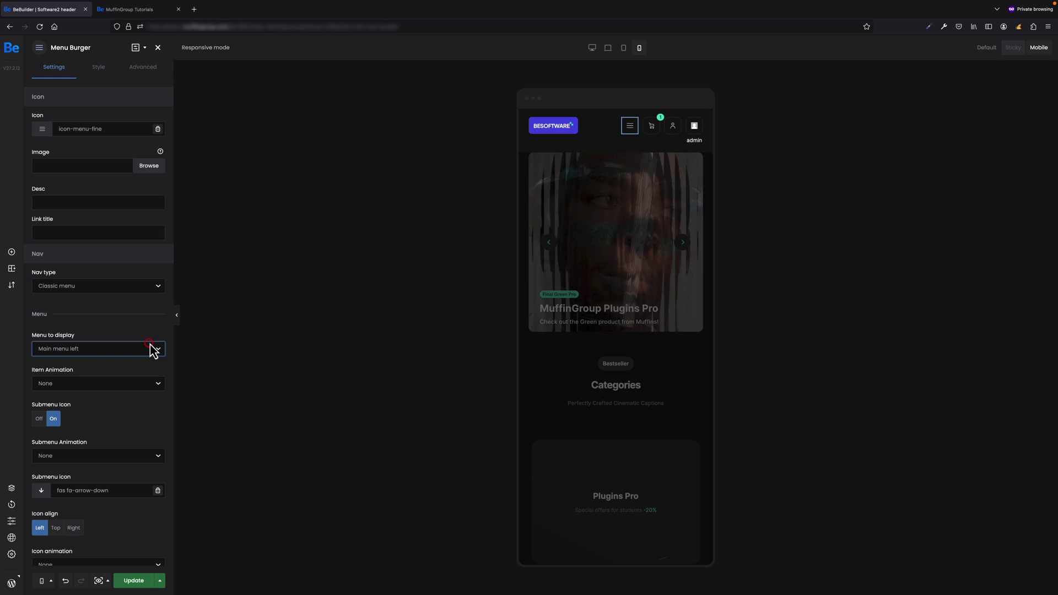
{"action": "left_click", "coordinate": [130, 11]}
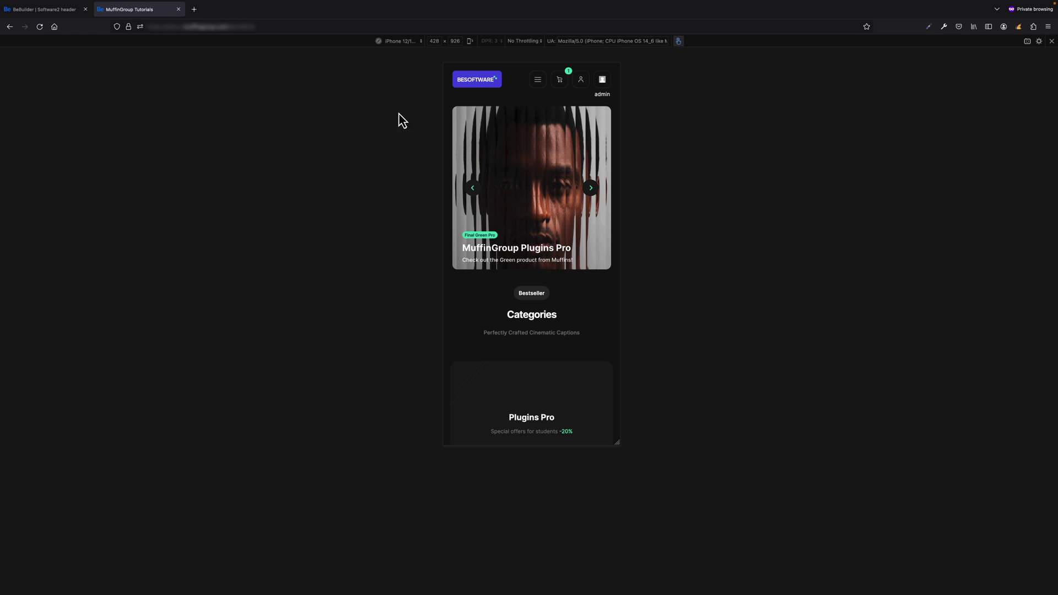
{"action": "left_click", "coordinate": [538, 81]}
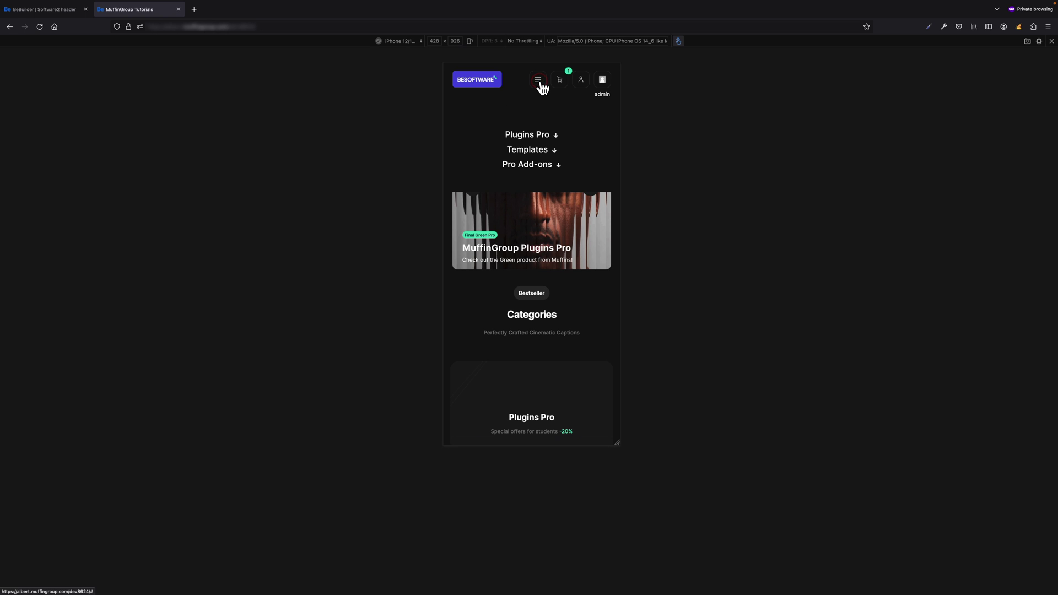
{"action": "left_click", "coordinate": [555, 134]}
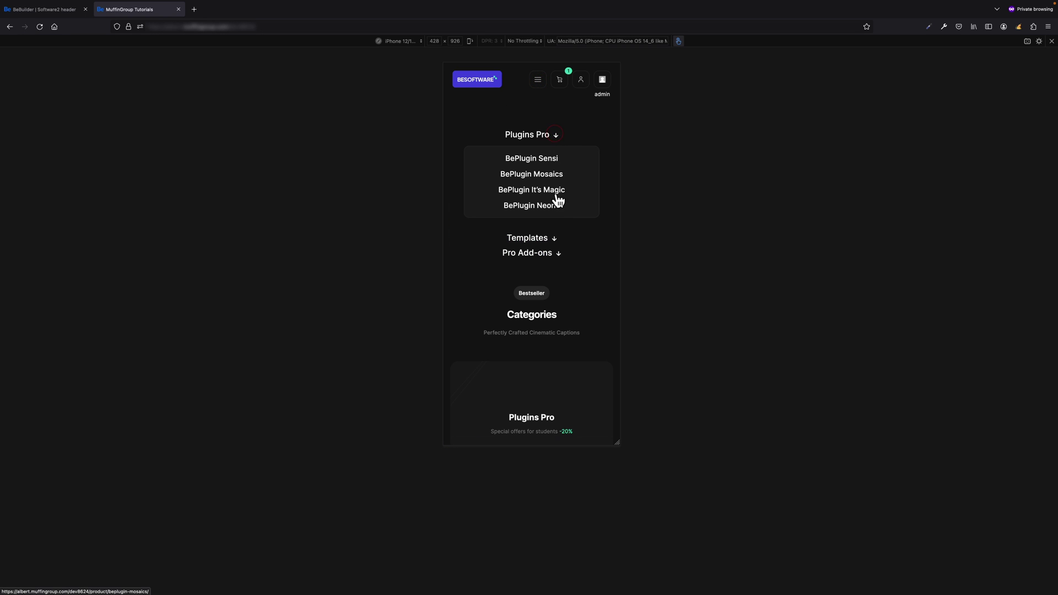
{"action": "left_click", "coordinate": [554, 241]}
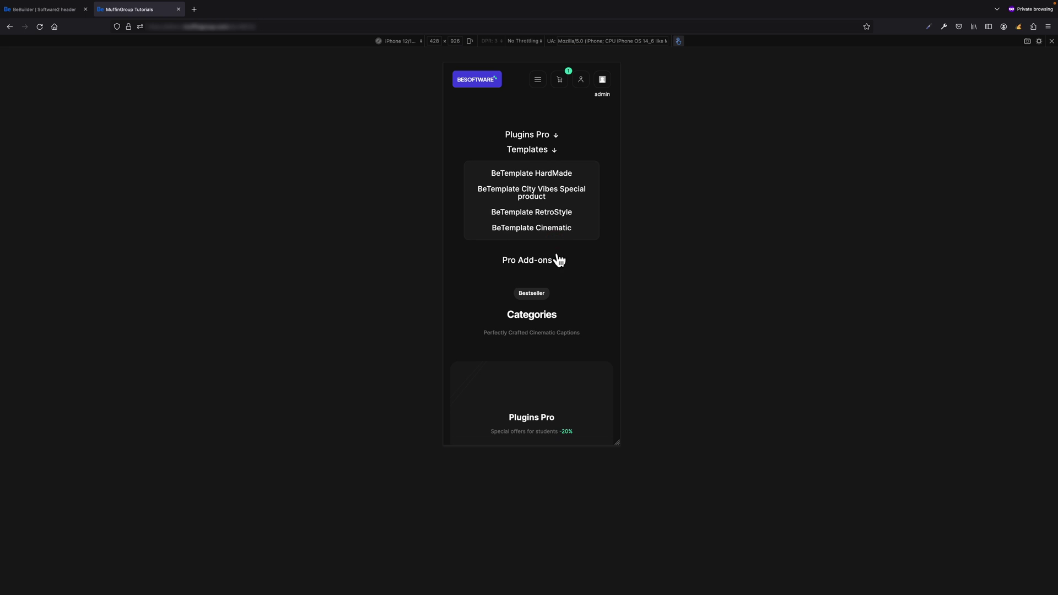
{"action": "left_click", "coordinate": [558, 260]}
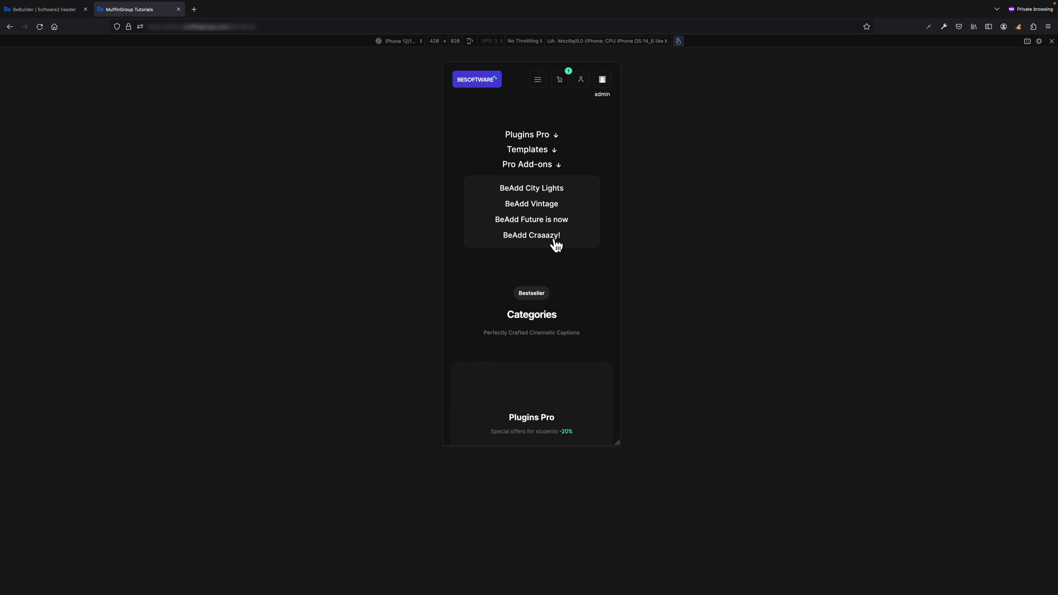
{"action": "left_click", "coordinate": [538, 84]}
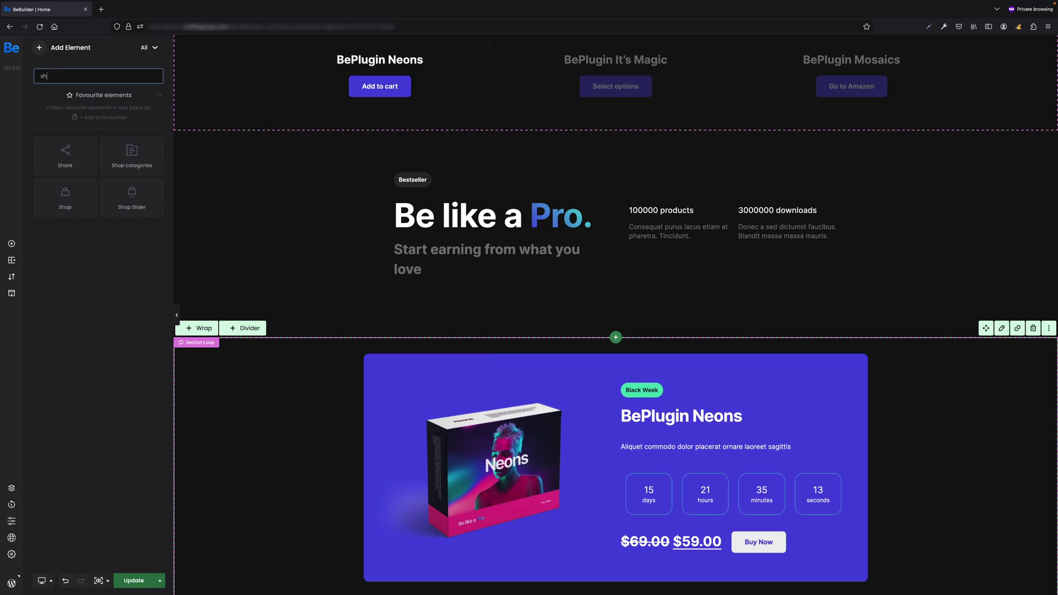
Place a Share element under 'Start earning from what you love' and toggle the Copy link and X buttons off and on
{"action": "left_click_drag", "start_coordinate": [65, 154], "coordinate": [442, 285]}
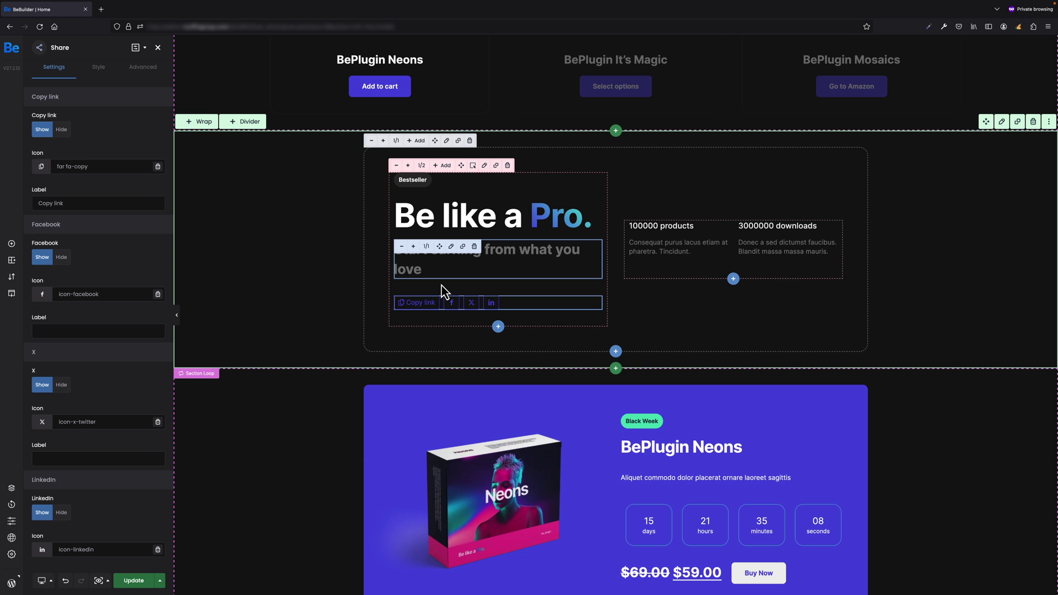
{"action": "left_click", "coordinate": [62, 130]}
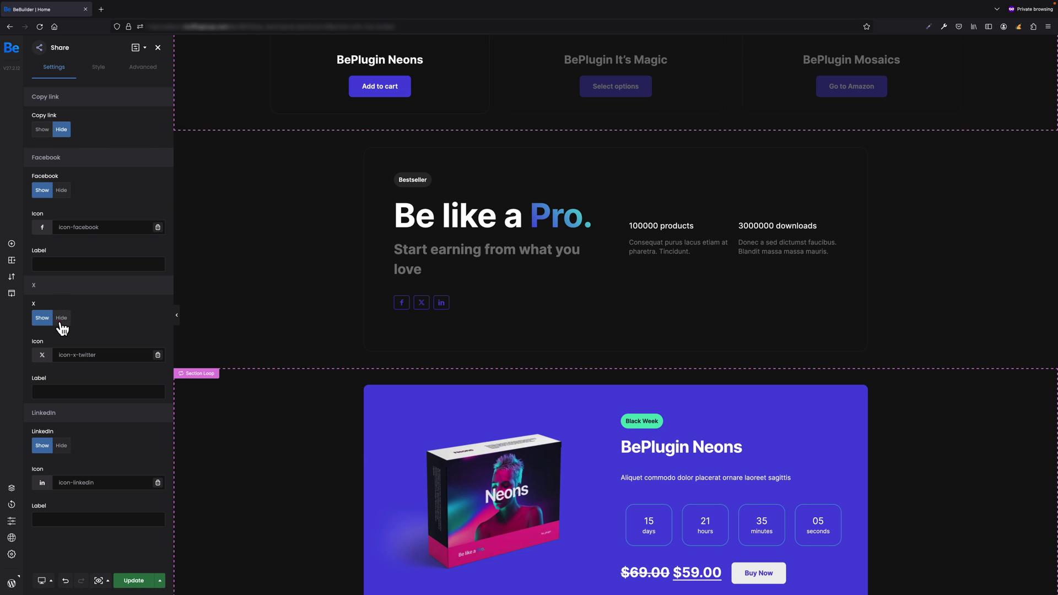
{"action": "left_click", "coordinate": [61, 319]}
{"action": "left_click", "coordinate": [42, 318]}
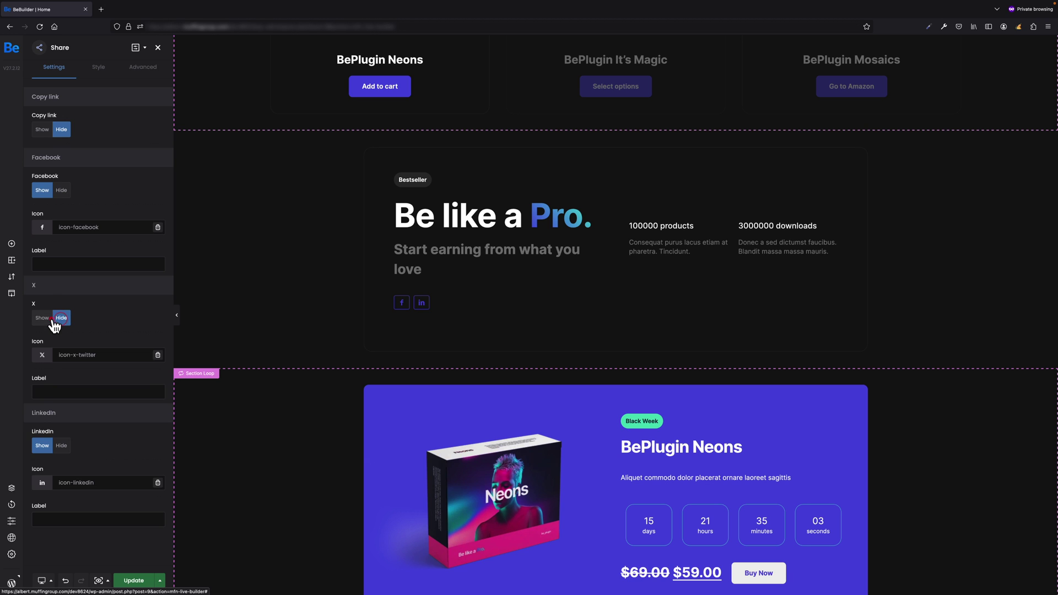
{"action": "left_click", "coordinate": [42, 130]}
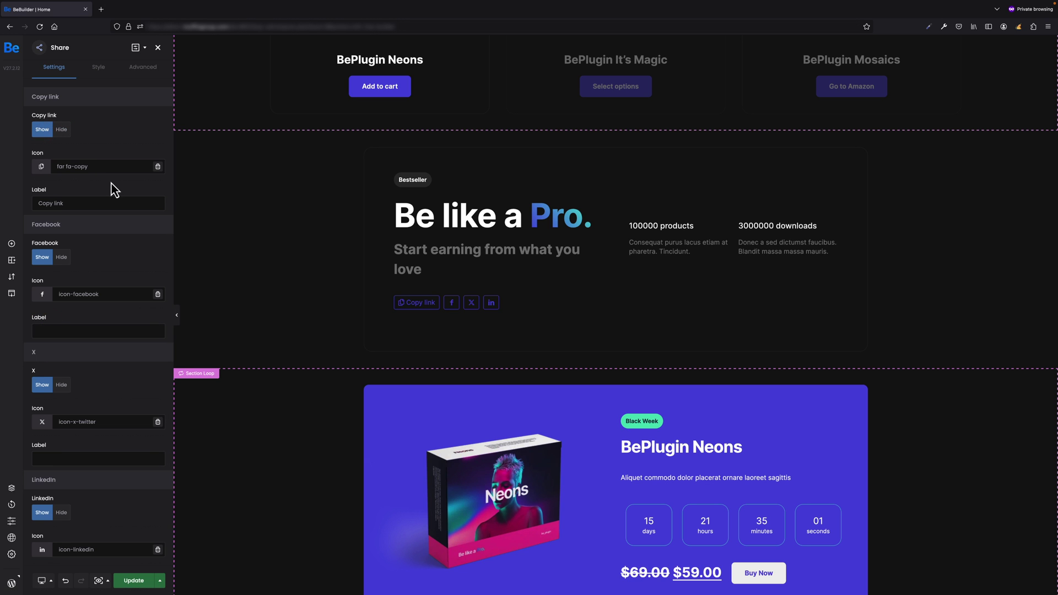
Review the Share element's Style settings for share items and its Advanced options
{"action": "left_click", "coordinate": [99, 68]}
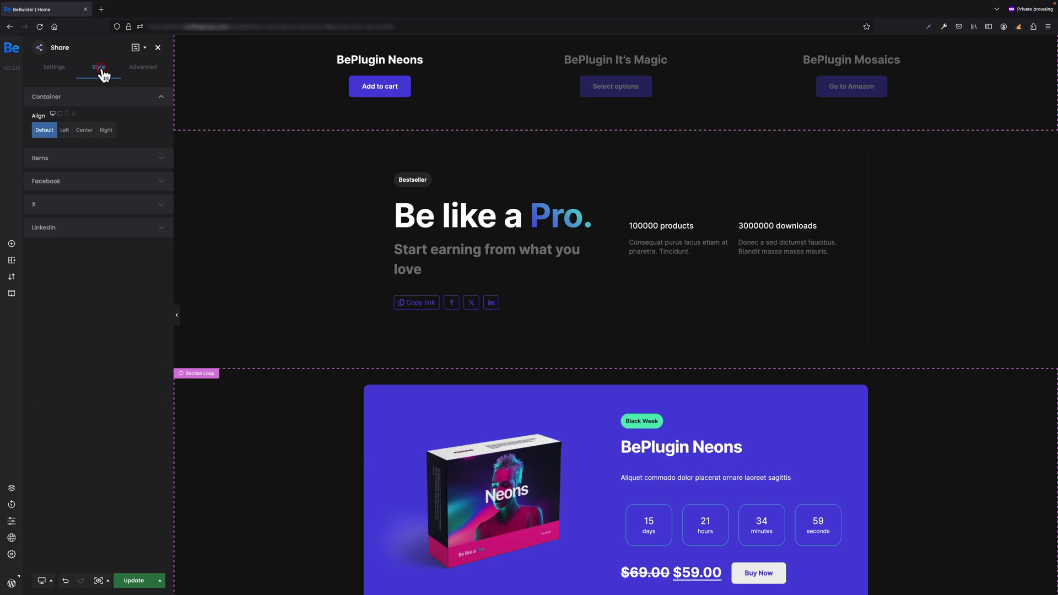
{"action": "left_click", "coordinate": [109, 164]}
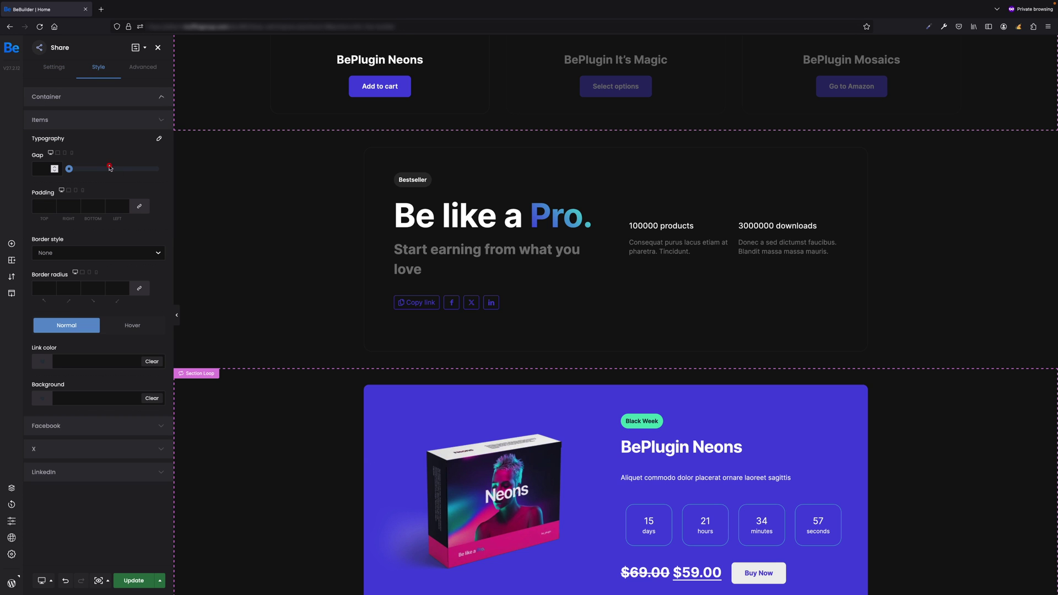
{"action": "left_click", "coordinate": [149, 75]}
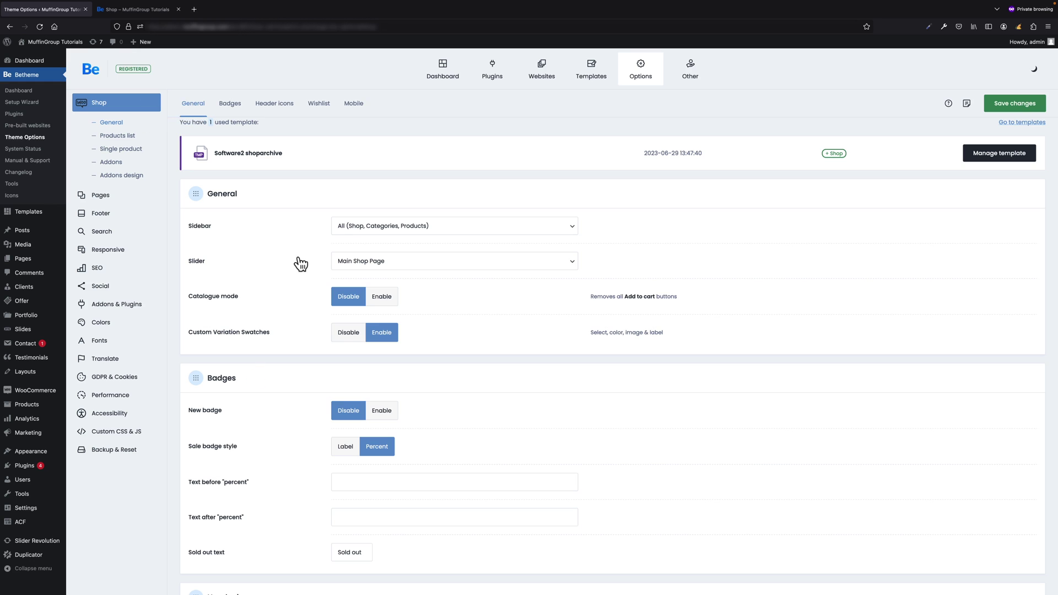
Keep sale badges on Percent, add 'SALE' after the percentage, and save the Shop options
{"action": "left_click", "coordinate": [352, 451]}
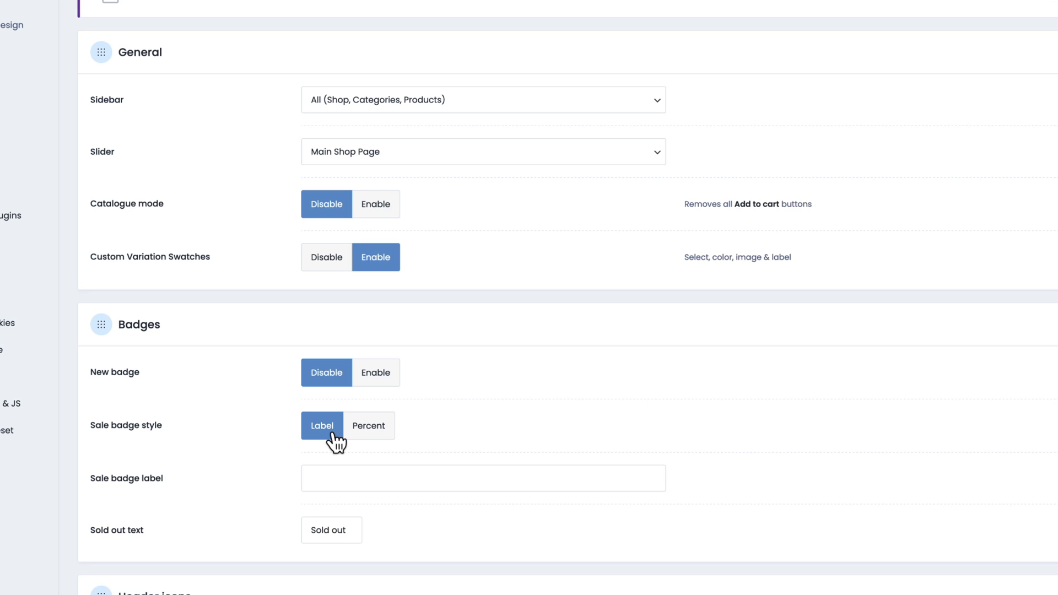
{"action": "left_click", "coordinate": [373, 426]}
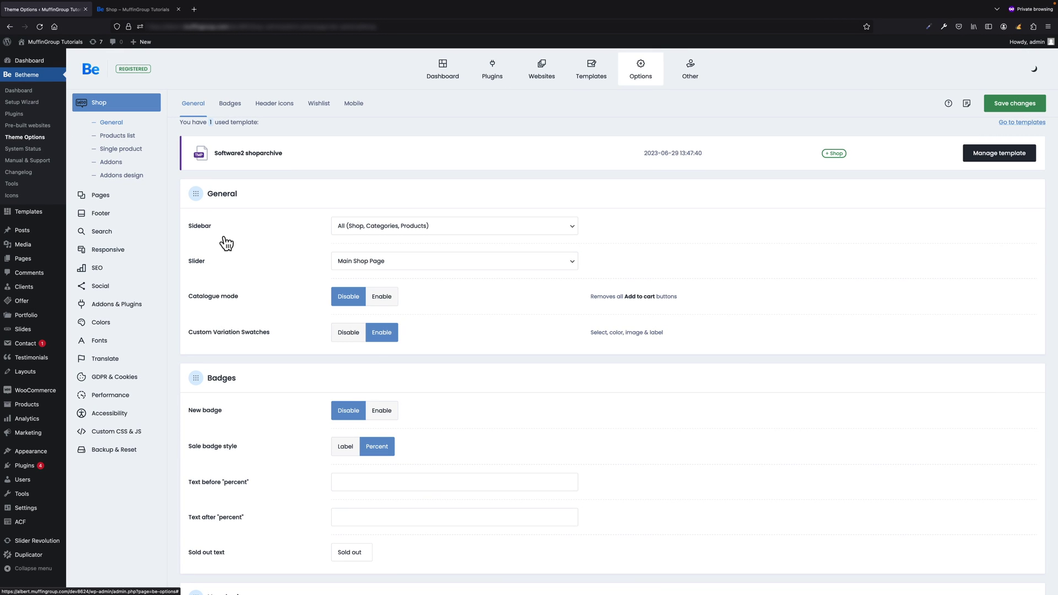
{"action": "left_click", "coordinate": [135, 10]}
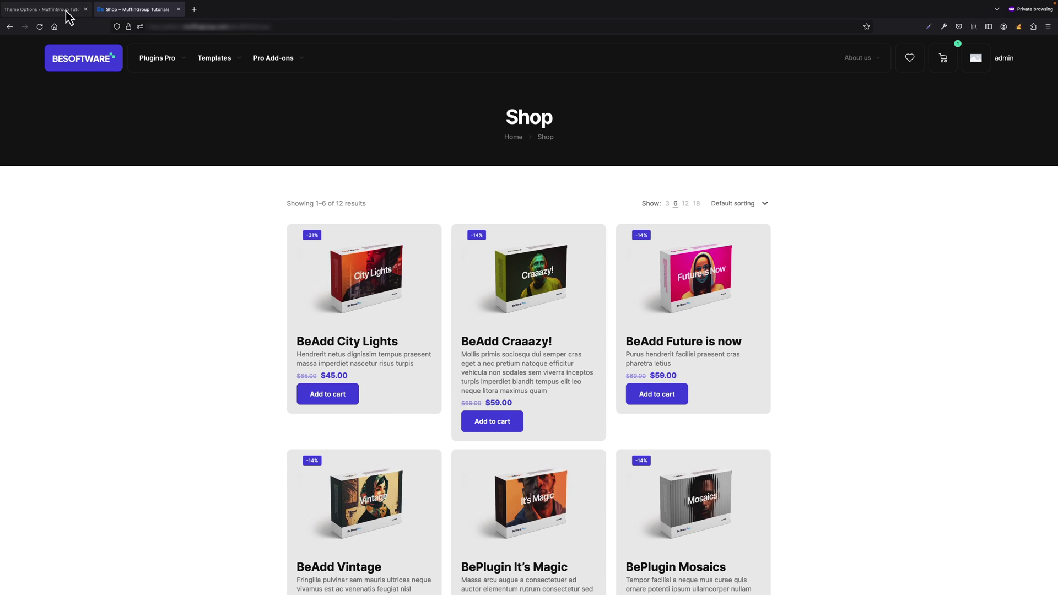
{"action": "left_click", "coordinate": [51, 9]}
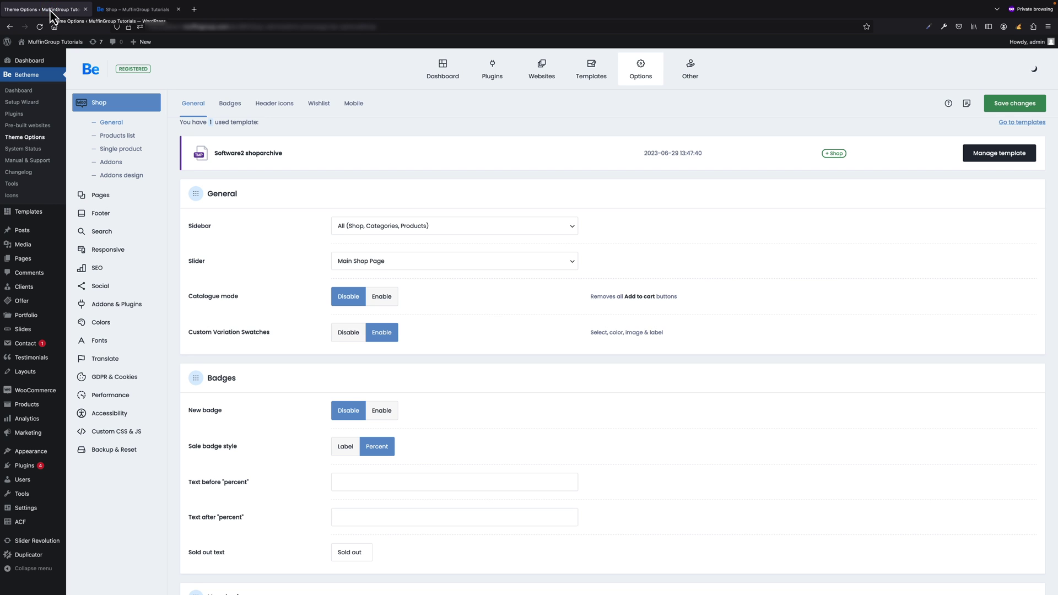
{"action": "left_click", "coordinate": [354, 514]}
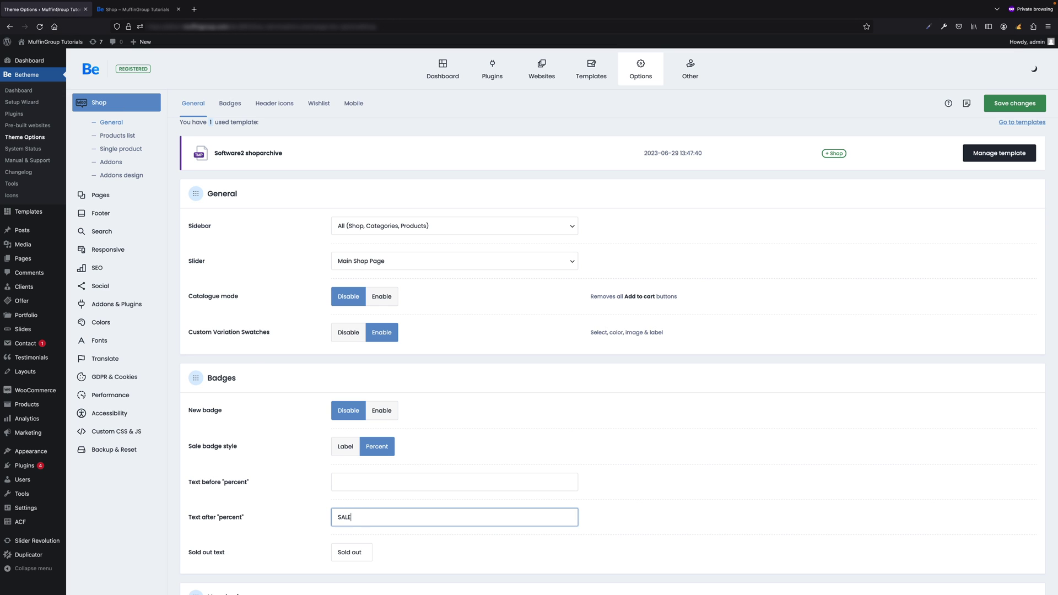
{"action": "left_click", "coordinate": [1026, 103]}
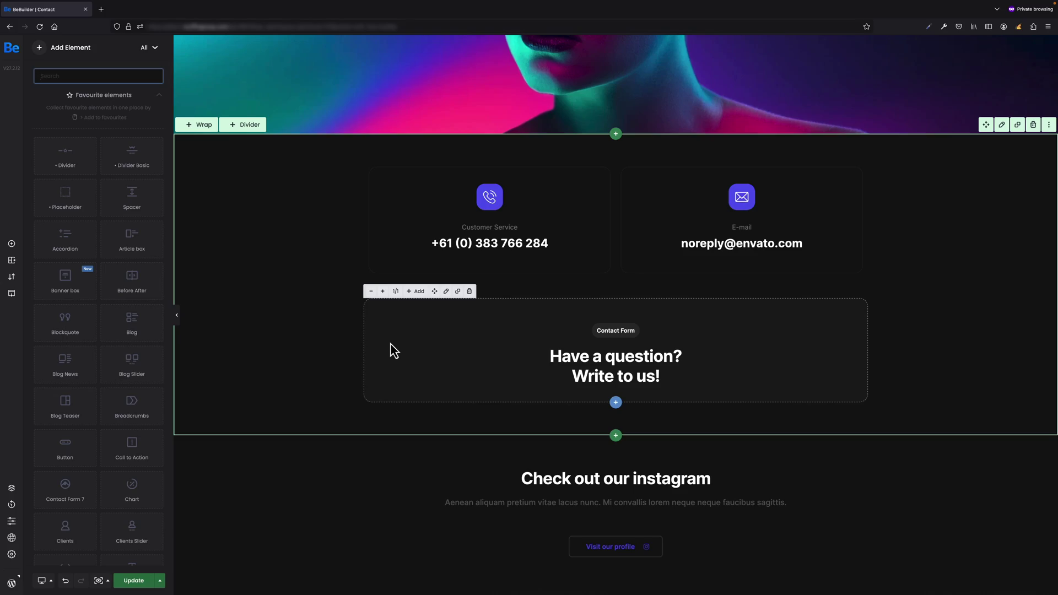
Search 'cont', add Contact Form 7 under 'Write to us!', and select the 'Contact Form' form
{"action": "type", "text": "cont"}
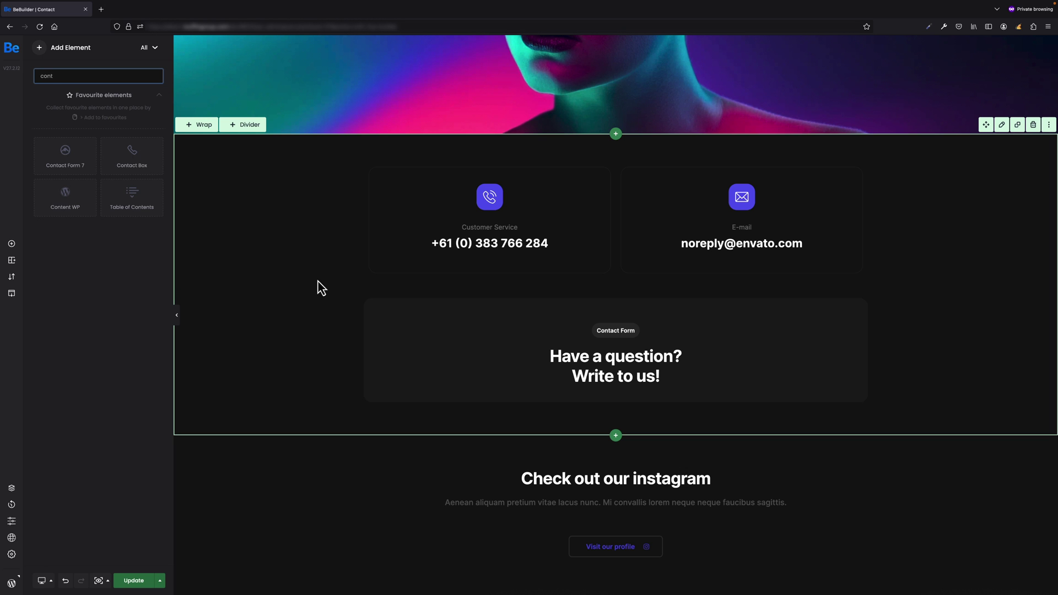
{"action": "left_click_drag", "start_coordinate": [64, 151], "coordinate": [541, 402]}
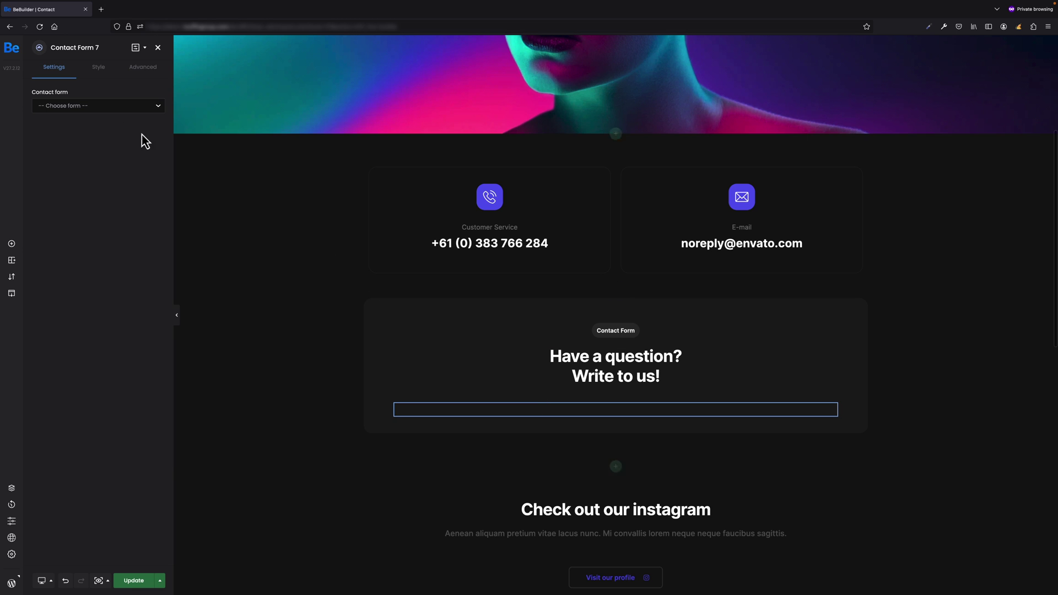
{"action": "left_click", "coordinate": [100, 107]}
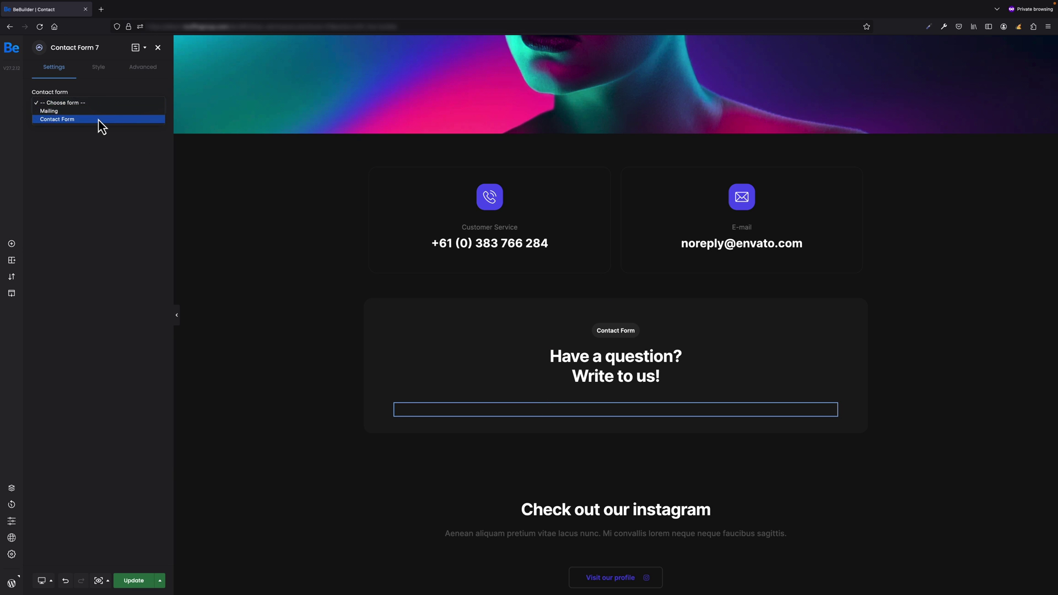
{"action": "left_click", "coordinate": [98, 120]}
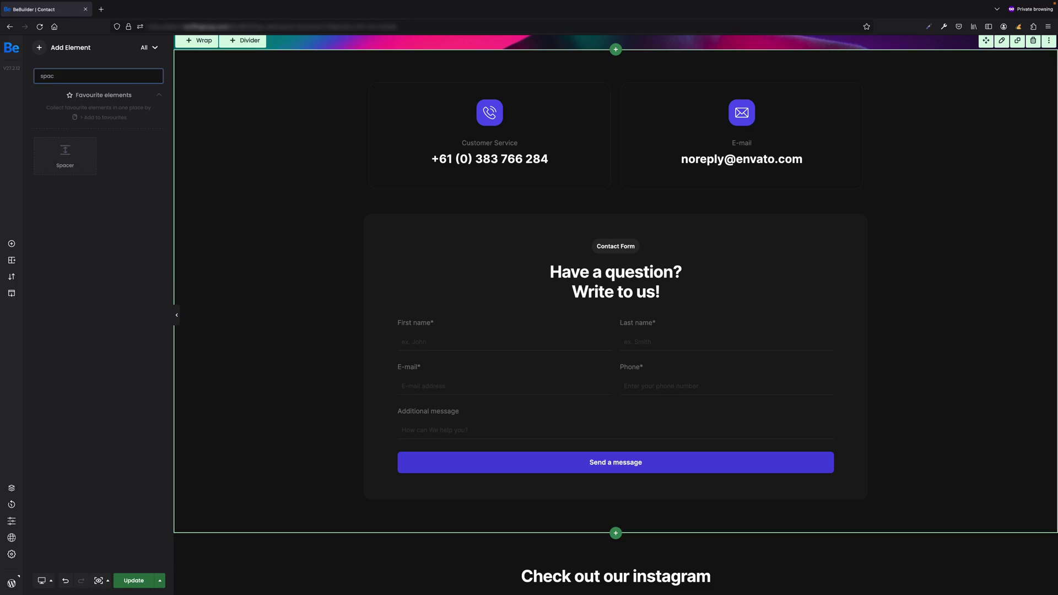
Insert a Spacer above the First name field, with its height set to 236 in rem
{"action": "left_click_drag", "start_coordinate": [67, 156], "coordinate": [560, 323]}
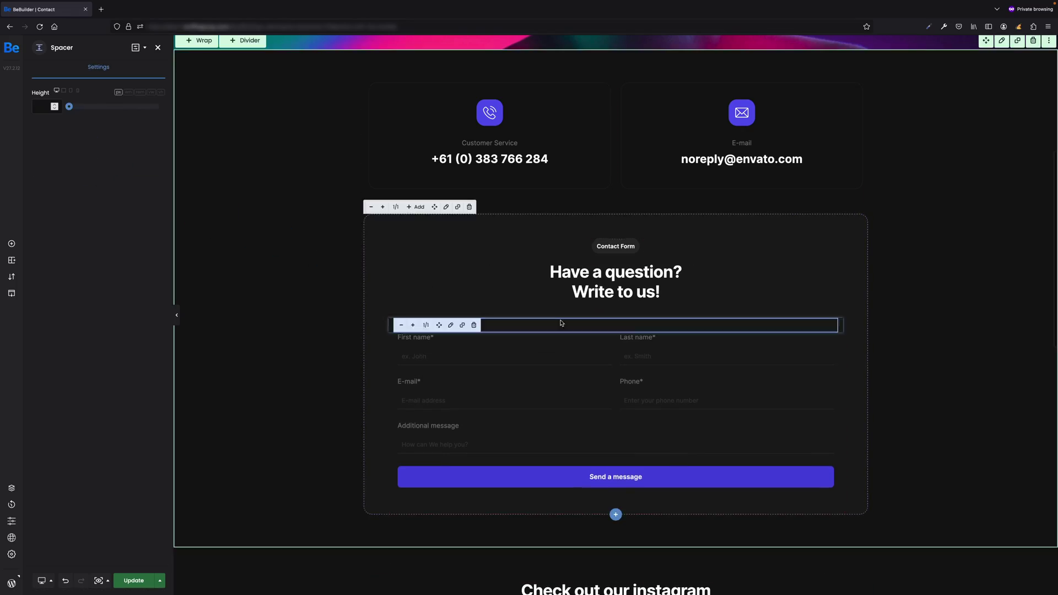
{"action": "left_click", "coordinate": [140, 93]}
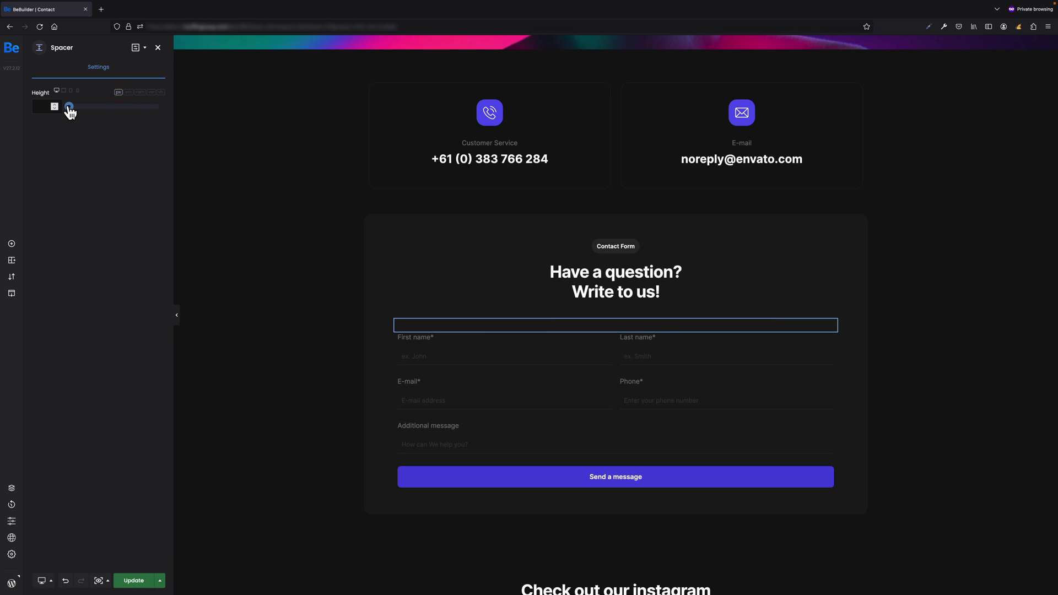
{"action": "left_click_drag", "start_coordinate": [69, 107], "coordinate": [92, 108]}
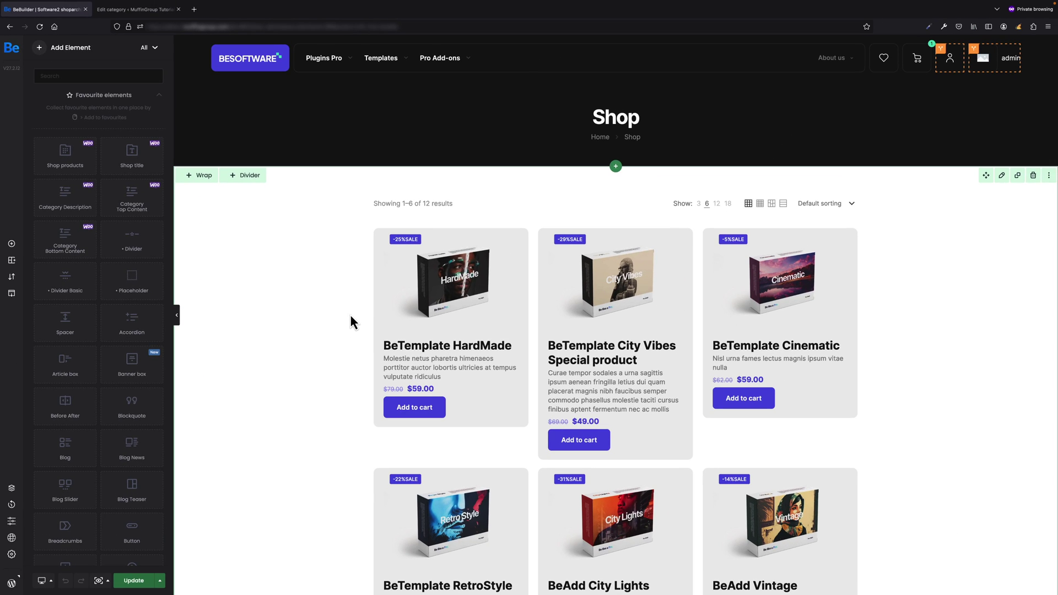
On the Category Template, drag Category Bottom Content below the product grid
{"action": "left_click", "coordinate": [137, 13]}
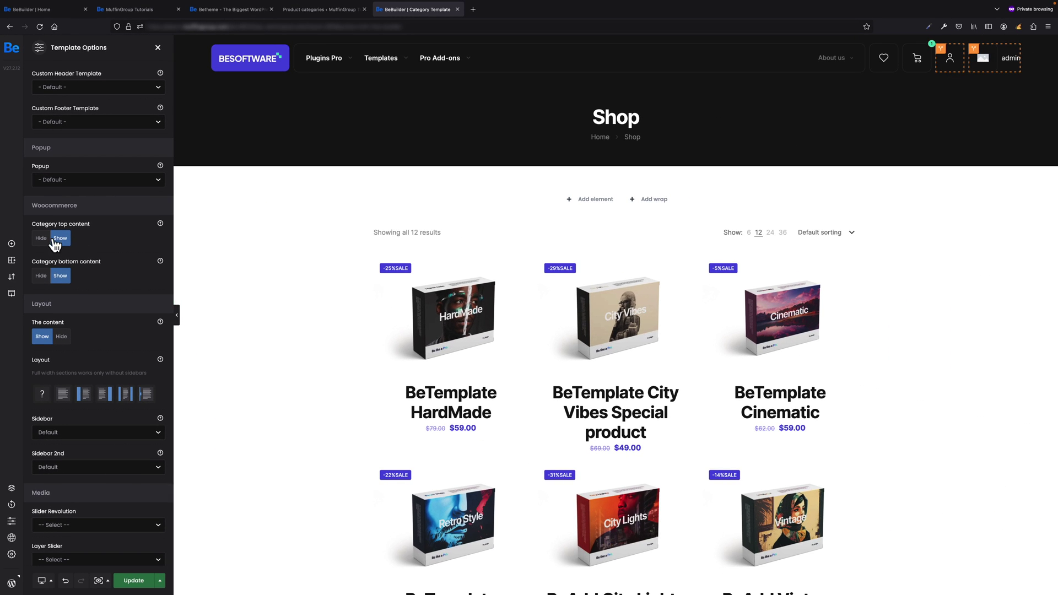
{"action": "left_click", "coordinate": [14, 245]}
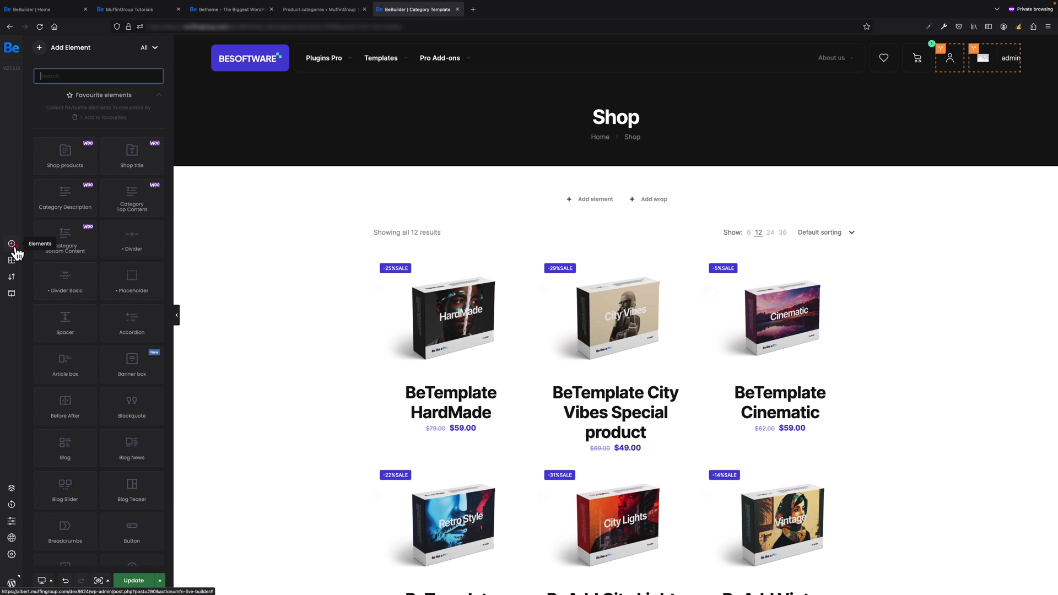
{"action": "left_click_drag", "start_coordinate": [107, 212], "coordinate": [449, 211]}
{"action": "scroll", "coordinate": [531, 322], "scroll_direction": "down", "scroll_amount": 8}
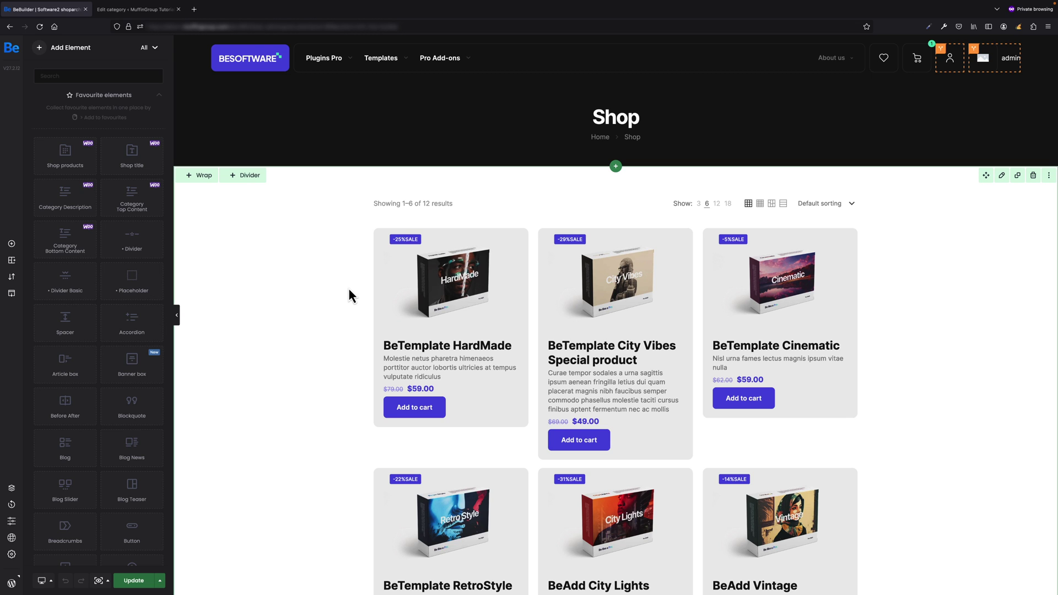
Select the shop page's product grid to open its Shop Products settings
{"action": "left_click", "coordinate": [431, 295]}
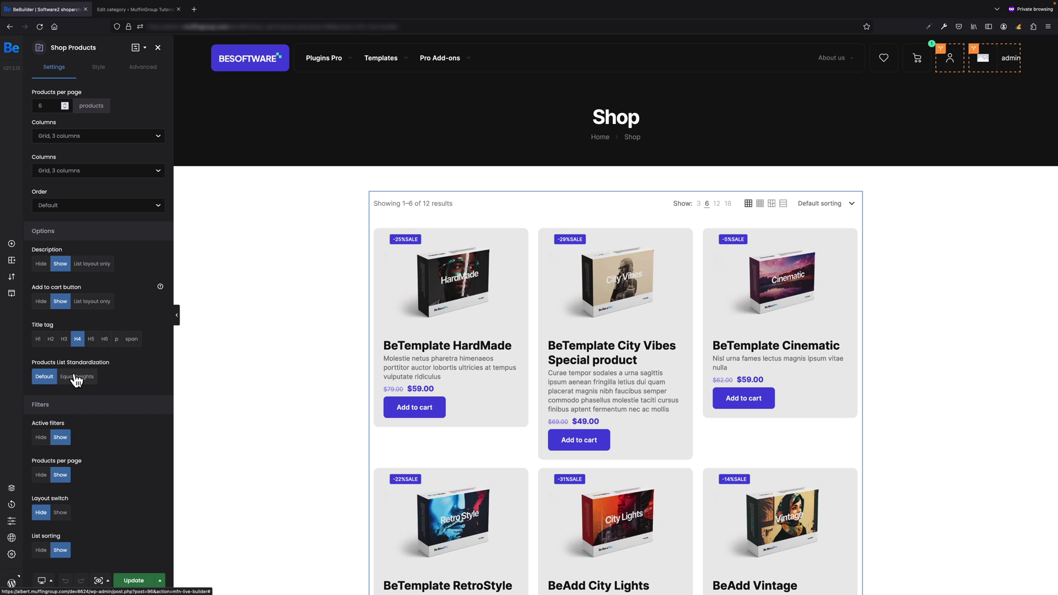
Set Products List Standardization to Equal heights, aligned to the bottom from Button
{"action": "left_click", "coordinate": [77, 379]}
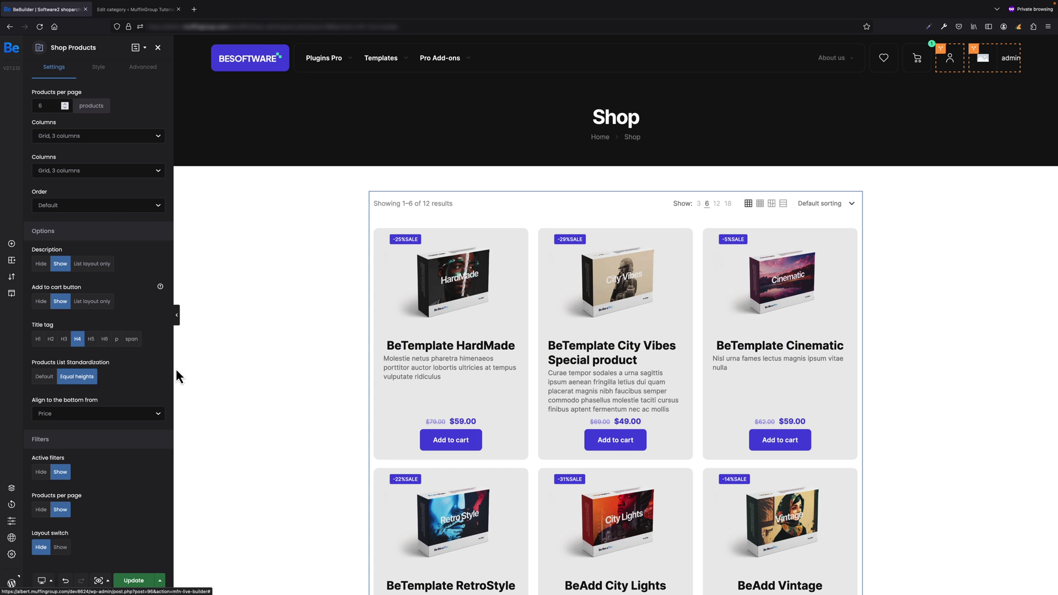
{"action": "scroll", "coordinate": [386, 375], "scroll_direction": "down", "scroll_amount": 3}
{"action": "scroll", "coordinate": [385, 375], "scroll_direction": "up", "scroll_amount": 1}
{"action": "scroll", "coordinate": [385, 375], "scroll_direction": "down", "scroll_amount": 1}
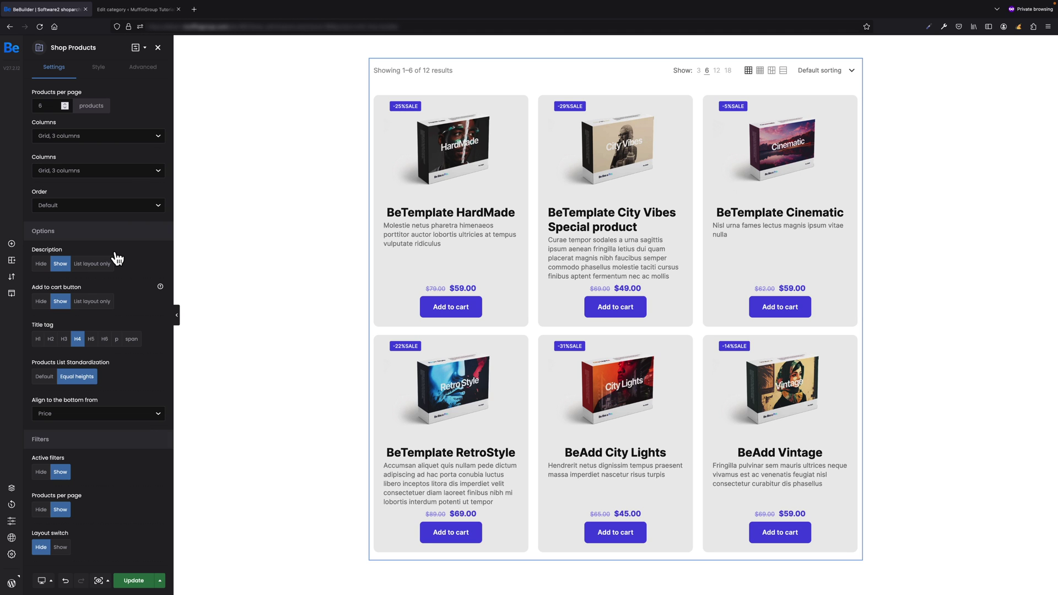
{"action": "left_click", "coordinate": [106, 413]}
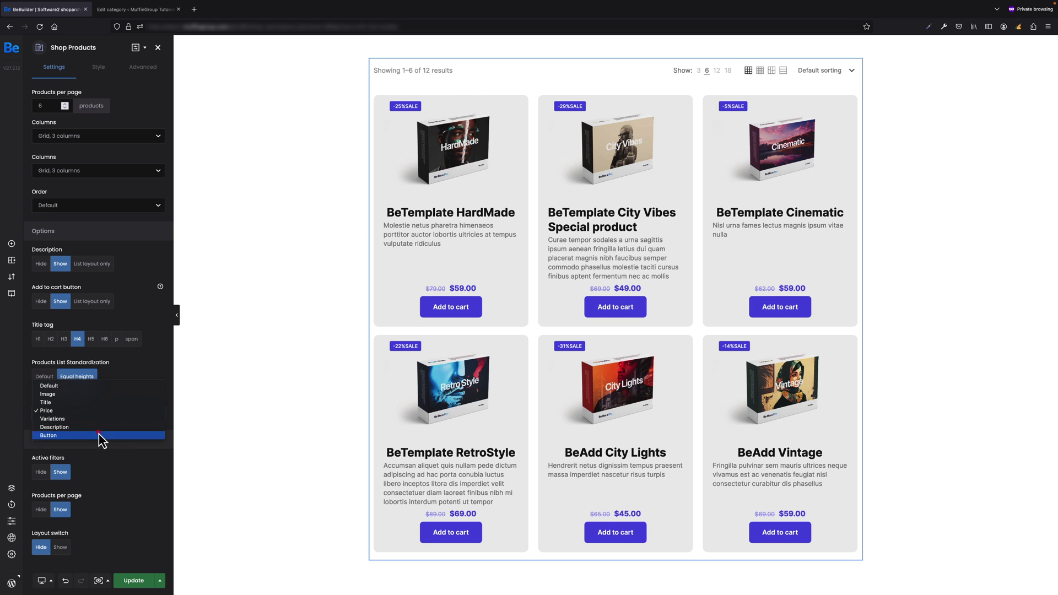
{"action": "left_click", "coordinate": [99, 435]}
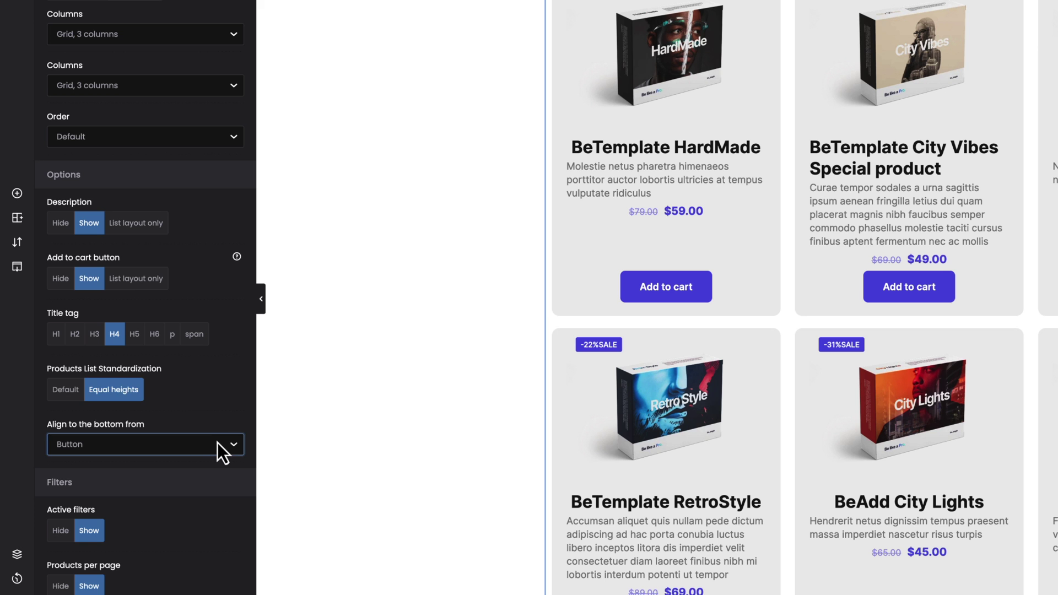
{"action": "left_click", "coordinate": [145, 414]}
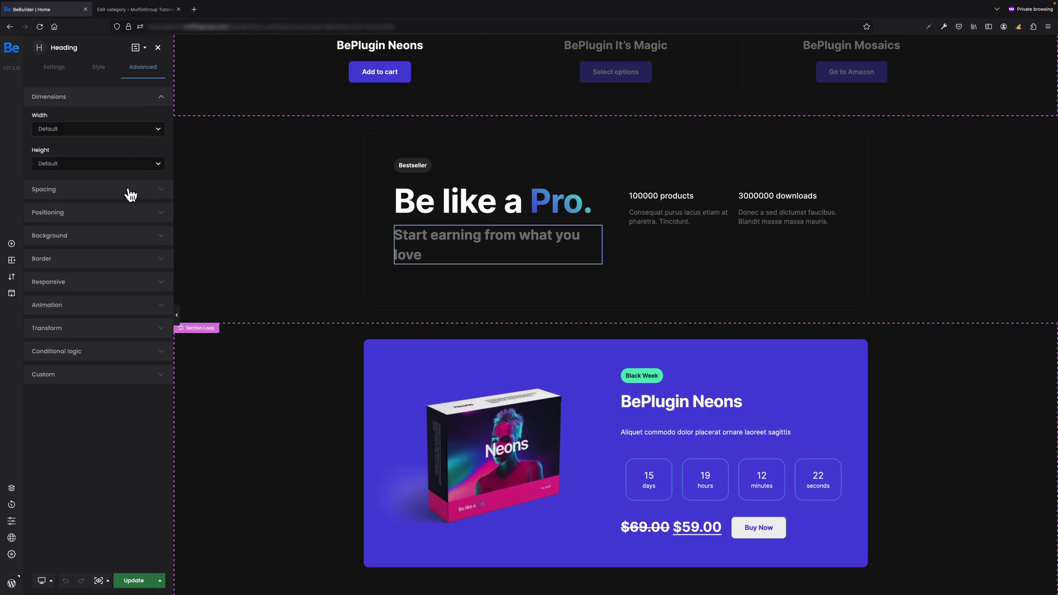
Expand the heading's Spacing options and scrub Margin Top to a larger value
{"action": "left_click", "coordinate": [131, 194]}
{"action": "left_click", "coordinate": [44, 201]}
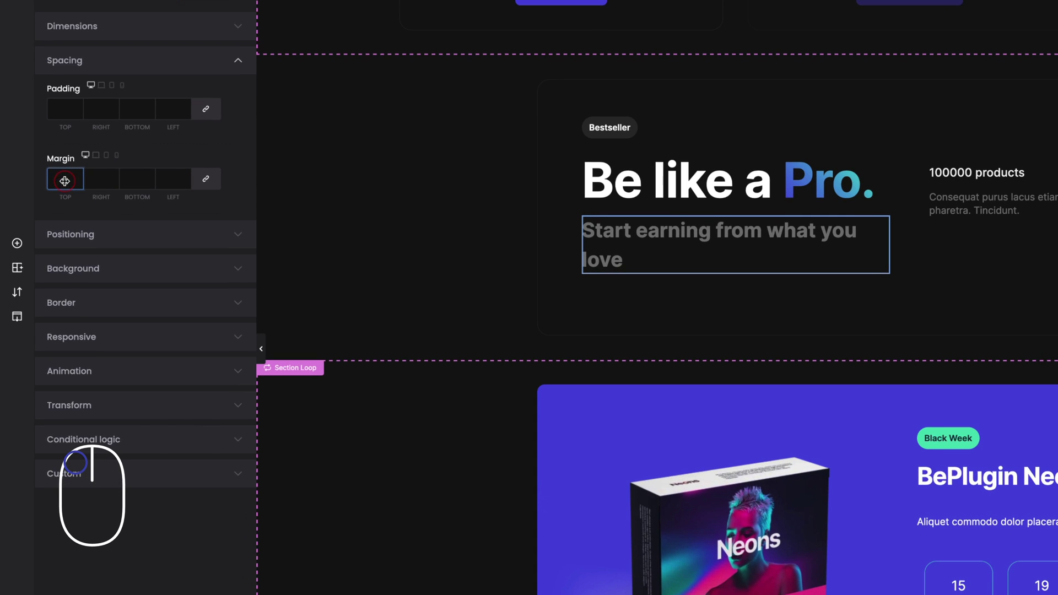
{"action": "left_click_drag", "start_coordinate": [65, 181], "coordinate": [105, 179]}
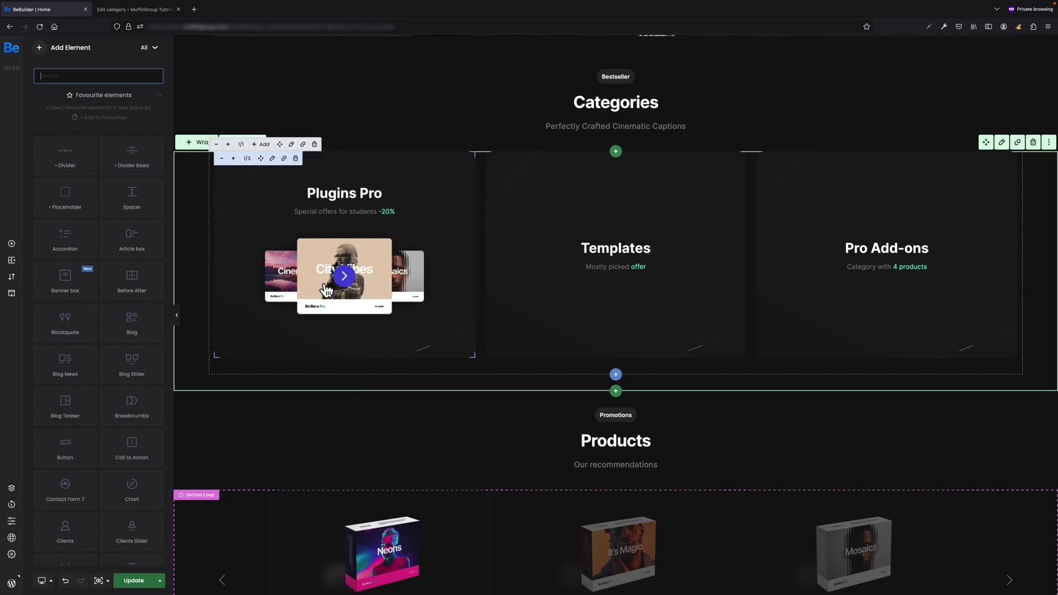
Open the Plugins Pro Banner Box settings and scroll through its image, title, CTA and link options
{"action": "left_click", "coordinate": [325, 286]}
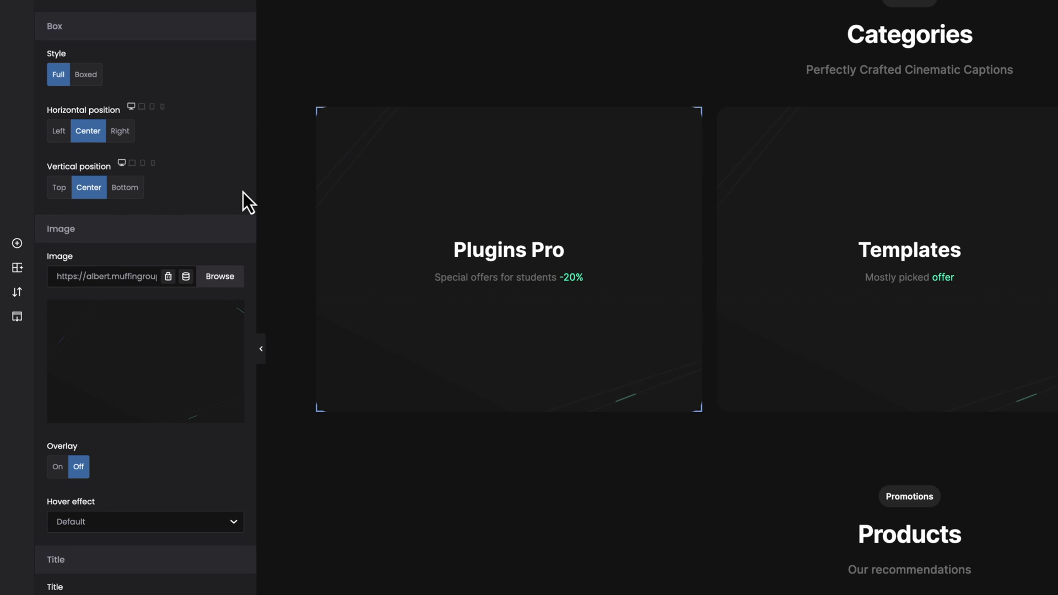
{"action": "scroll", "coordinate": [243, 193], "scroll_direction": "down", "scroll_amount": 5}
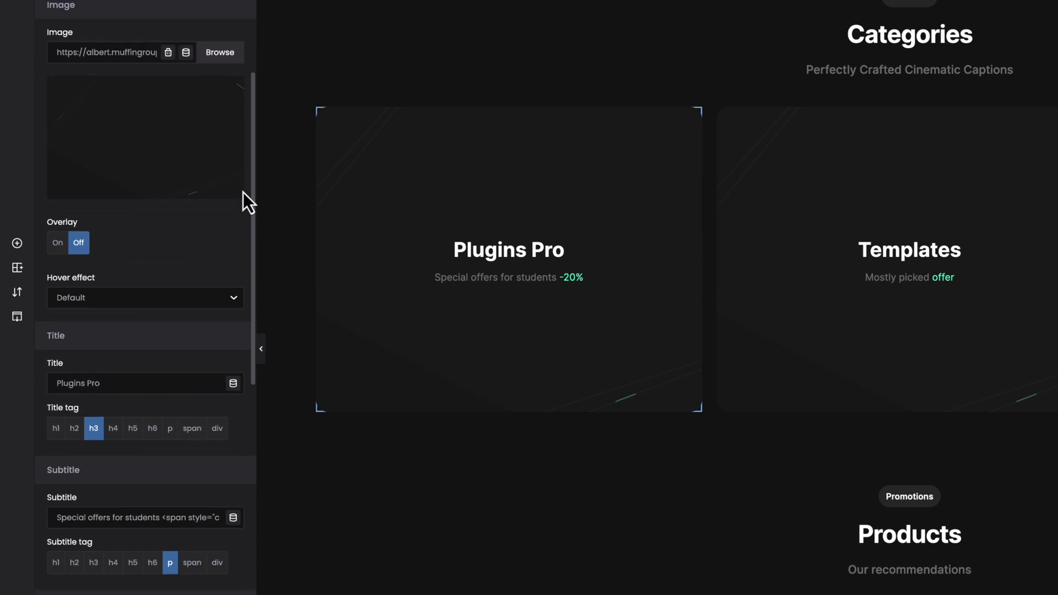
{"action": "scroll", "coordinate": [242, 194], "scroll_direction": "down", "scroll_amount": 6}
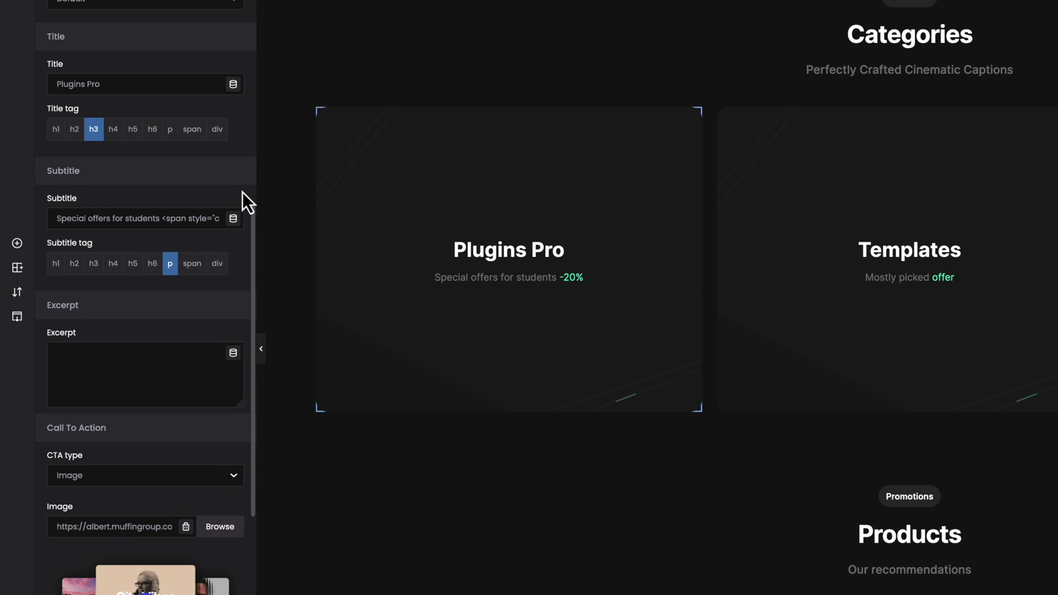
{"action": "scroll", "coordinate": [242, 193], "scroll_direction": "down", "scroll_amount": 7}
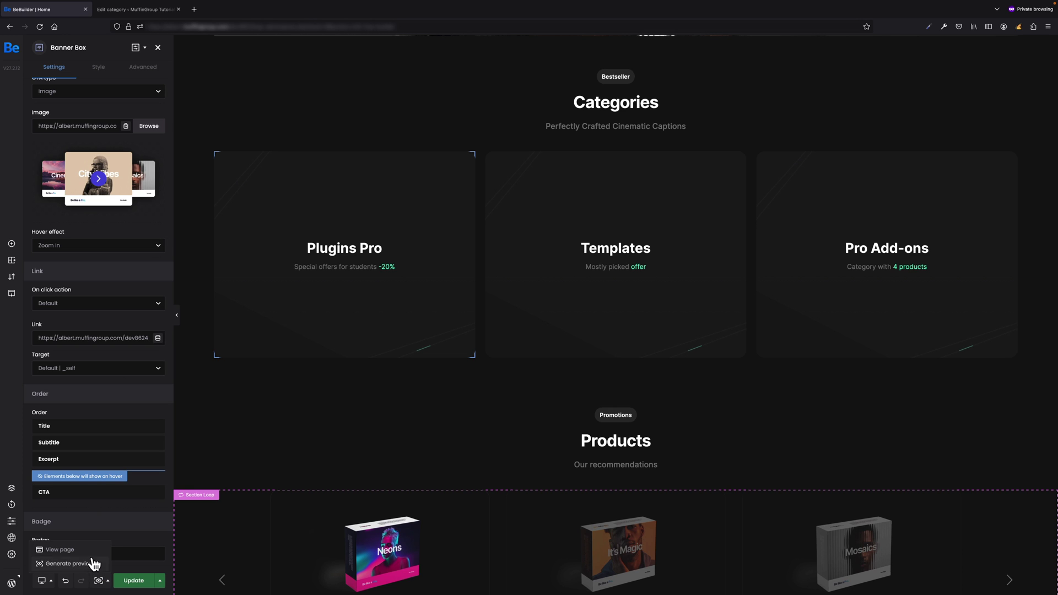
View the live BeSoftware home page in a new tab and scroll to the Categories cards
{"action": "left_click", "coordinate": [91, 553]}
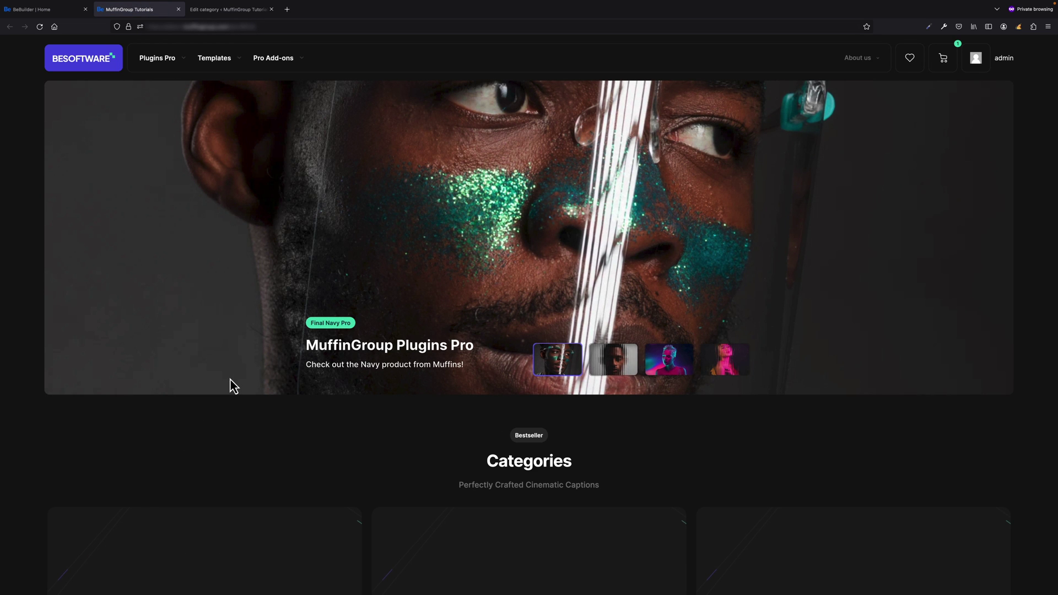
{"action": "scroll", "coordinate": [233, 385], "scroll_direction": "down", "scroll_amount": 5}
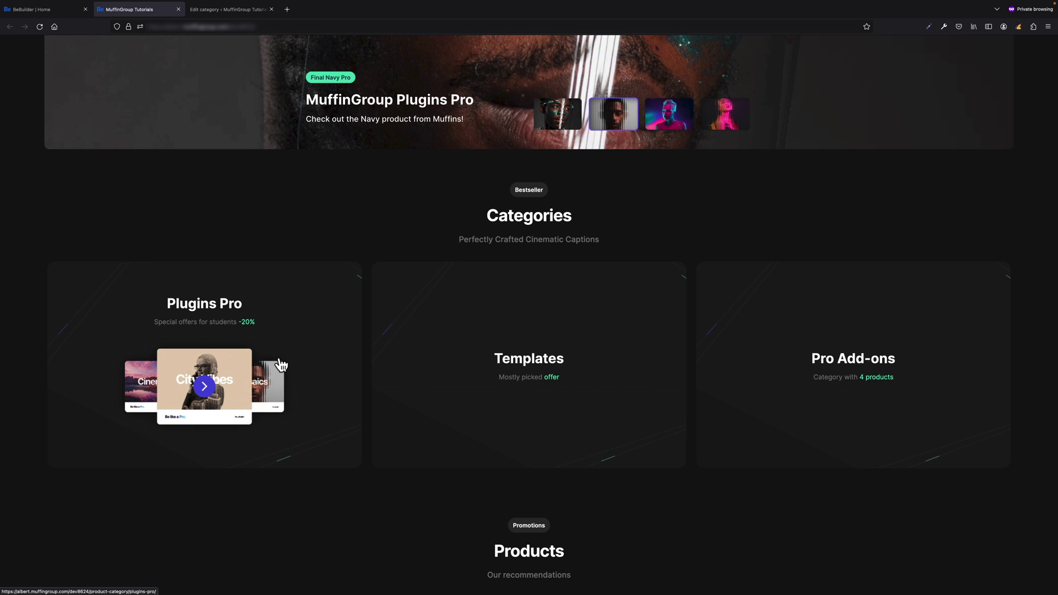
Browse the Betheme Banner Box demo examples down to Example 11 and its attributes table
{"action": "left_click", "coordinate": [242, 12]}
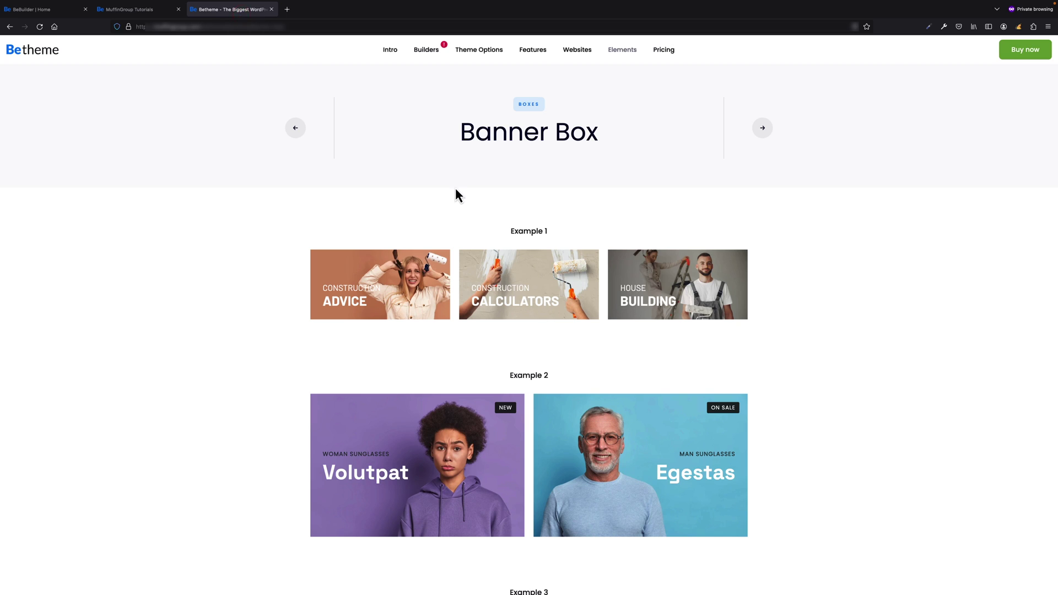
{"action": "scroll", "coordinate": [479, 216], "scroll_direction": "down", "scroll_amount": 2}
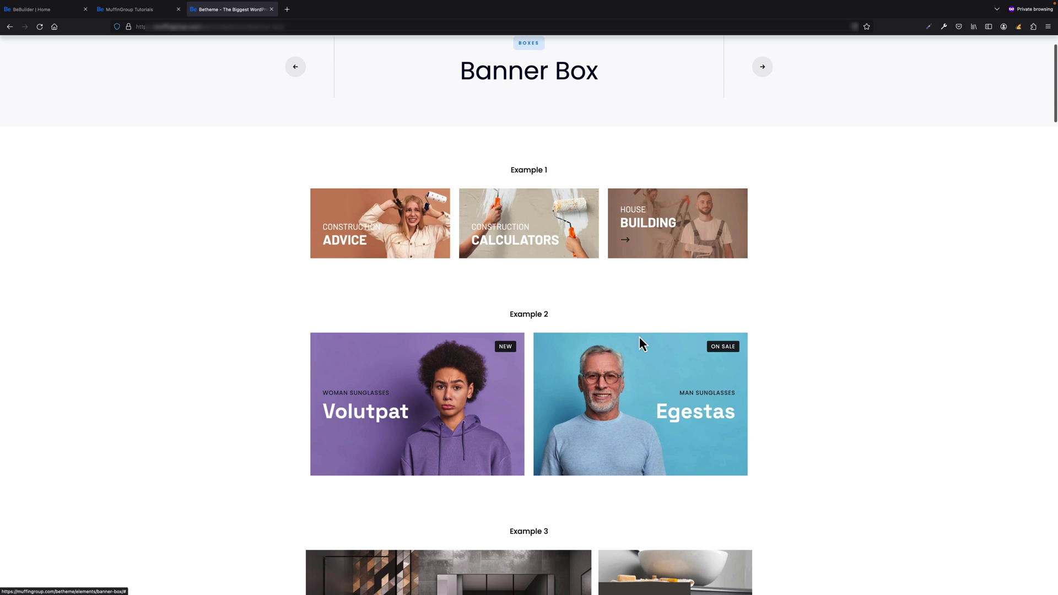
{"action": "scroll", "coordinate": [446, 402], "scroll_direction": "down", "scroll_amount": 6}
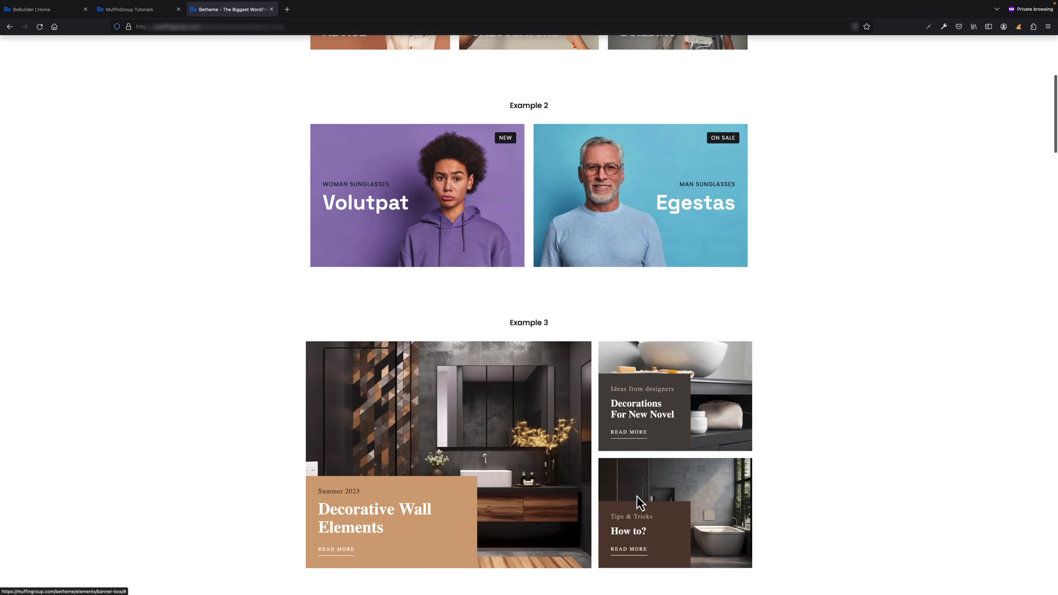
{"action": "scroll", "coordinate": [639, 503], "scroll_direction": "down", "scroll_amount": 9}
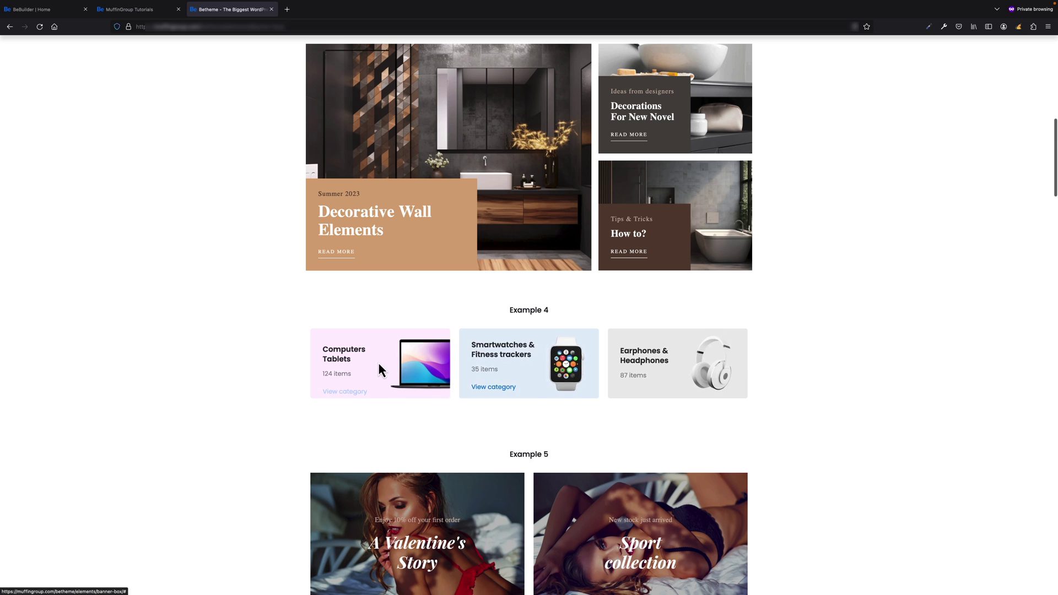
{"action": "scroll", "coordinate": [377, 368], "scroll_direction": "down", "scroll_amount": 11}
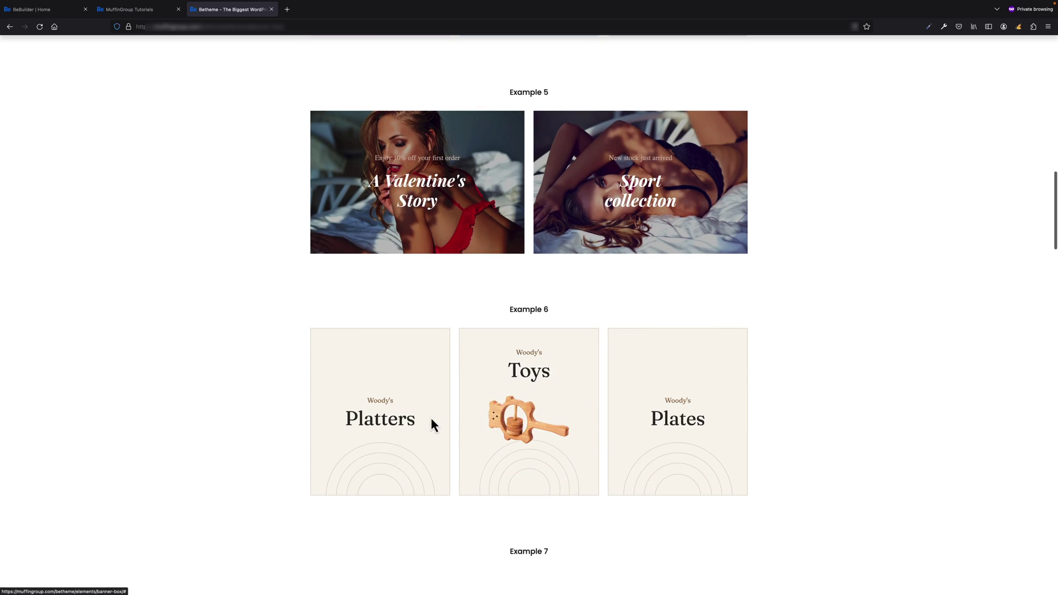
{"action": "scroll", "coordinate": [414, 424], "scroll_direction": "down", "scroll_amount": 7}
{"action": "scroll", "coordinate": [606, 447], "scroll_direction": "down", "scroll_amount": 11}
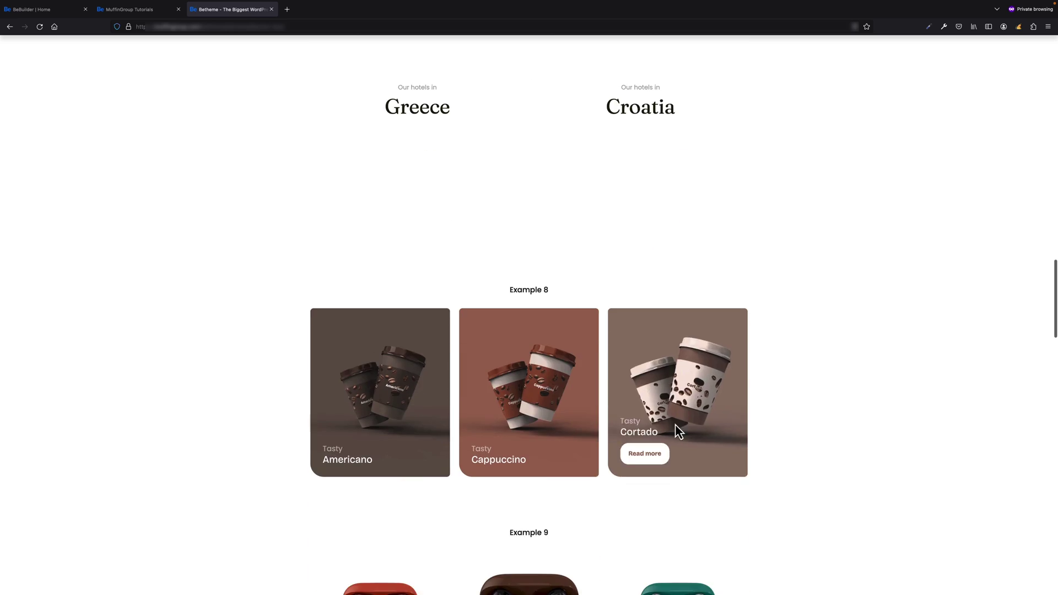
{"action": "scroll", "coordinate": [387, 388], "scroll_direction": "down", "scroll_amount": 9}
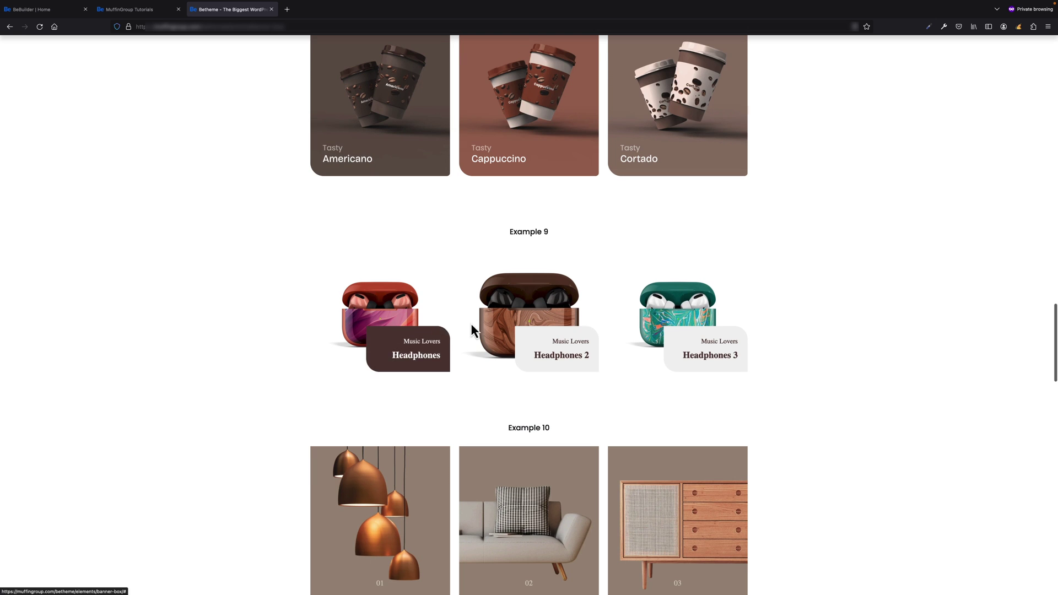
{"action": "scroll", "coordinate": [685, 330], "scroll_direction": "down", "scroll_amount": 6}
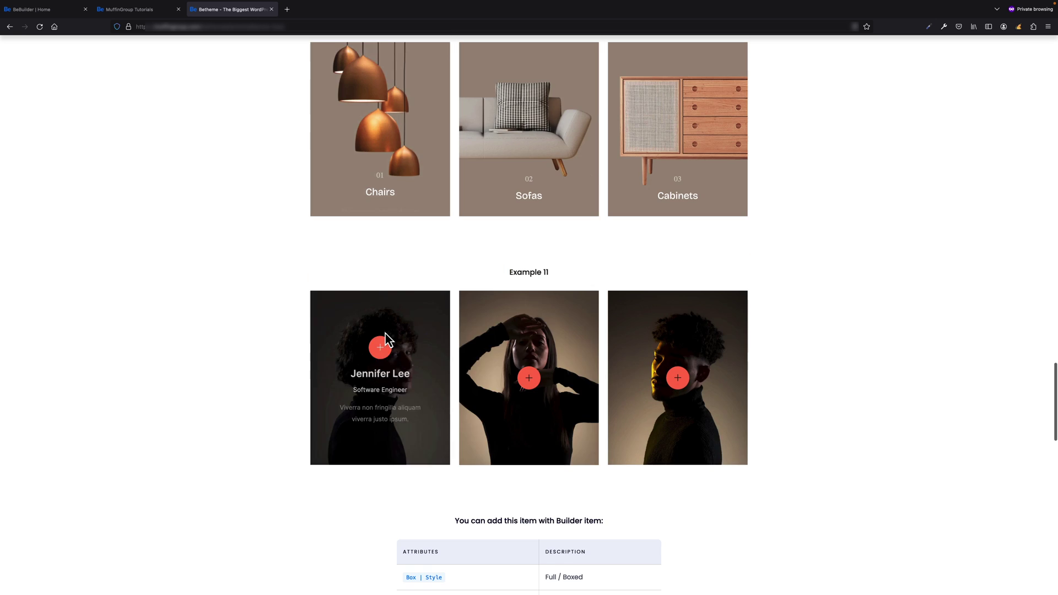